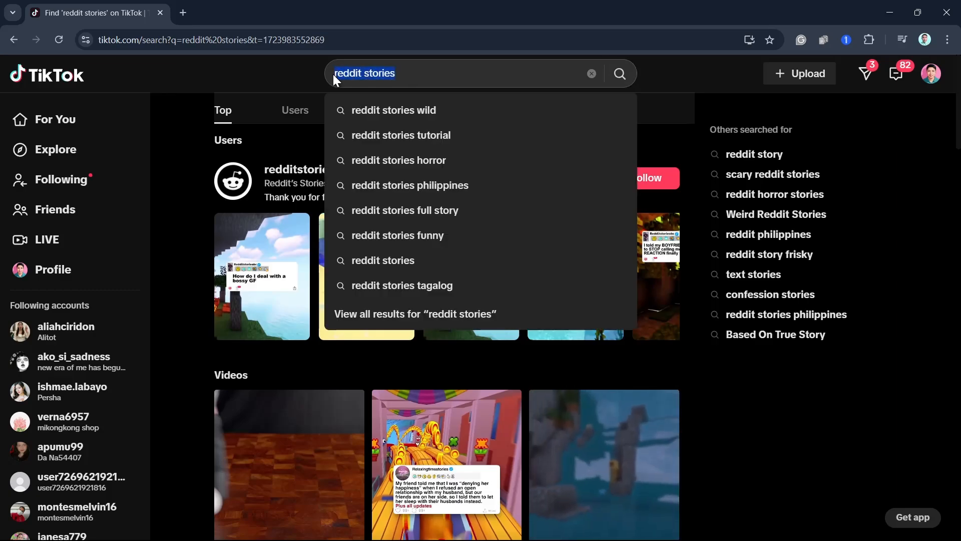
- Dismiss the search suggestions and look through the TikTok video results for "reddit stories"
left_click(705, 76)
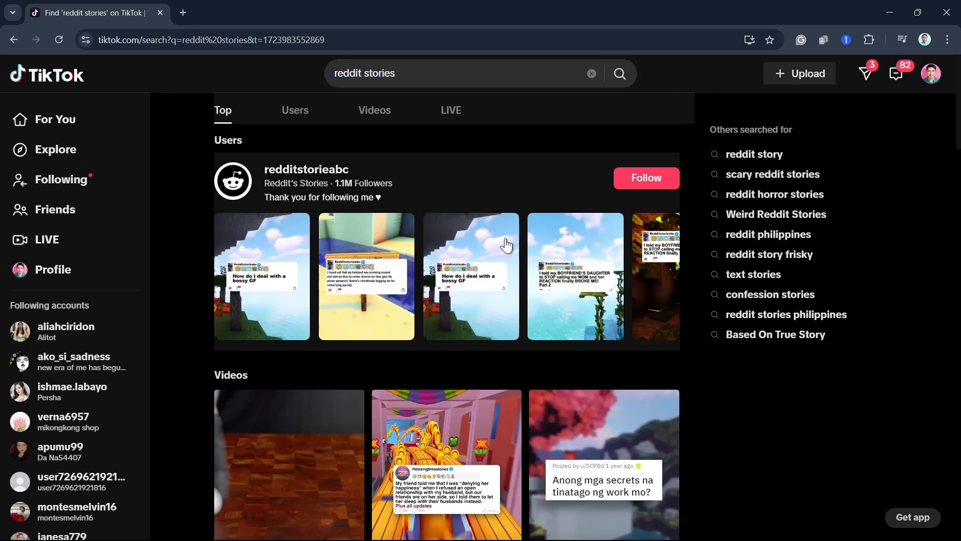
scroll(461, 241, "down", 5)
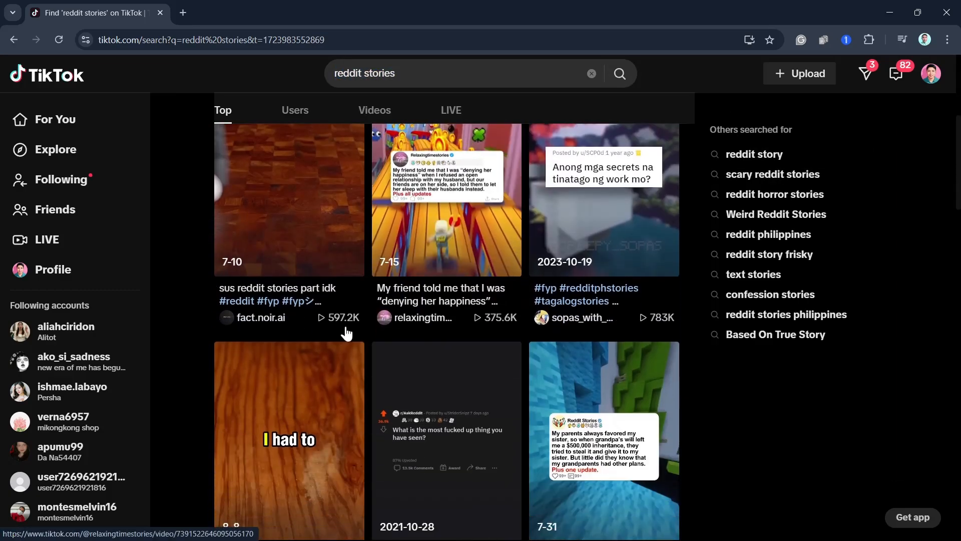
scroll(560, 316, "down", 2)
scroll(683, 340, "down", 5)
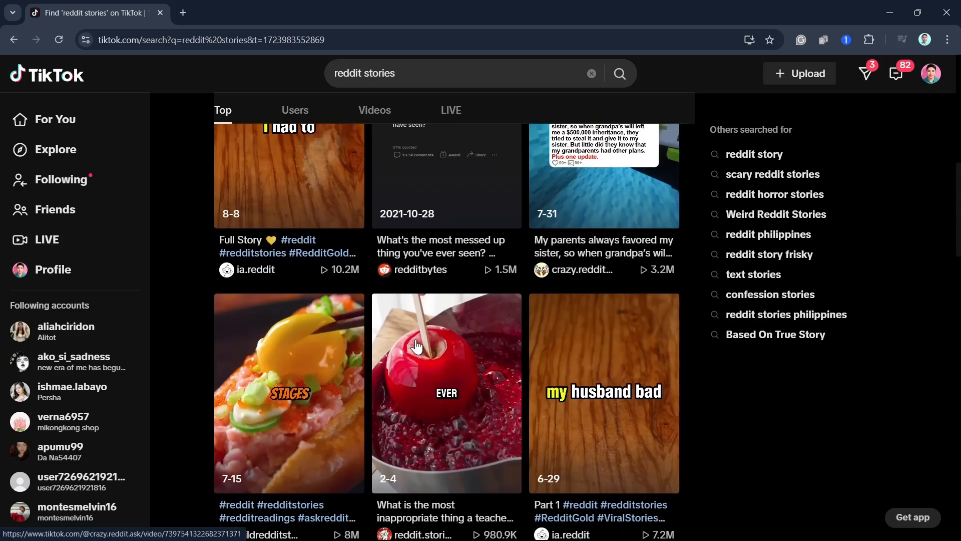
scroll(646, 341, "down", 1)
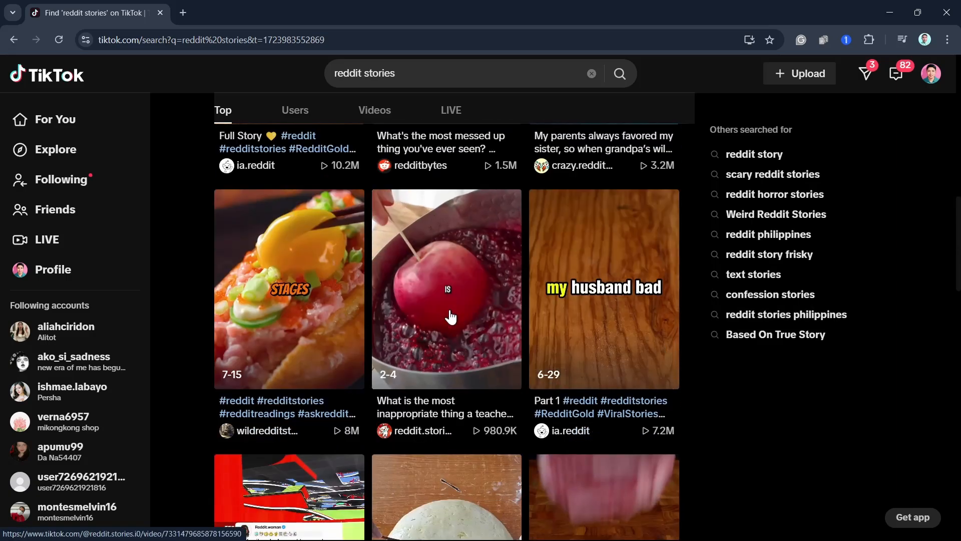
scroll(466, 350, "down", 4)
scroll(264, 230, "up", 2)
scroll(264, 230, "down", 4)
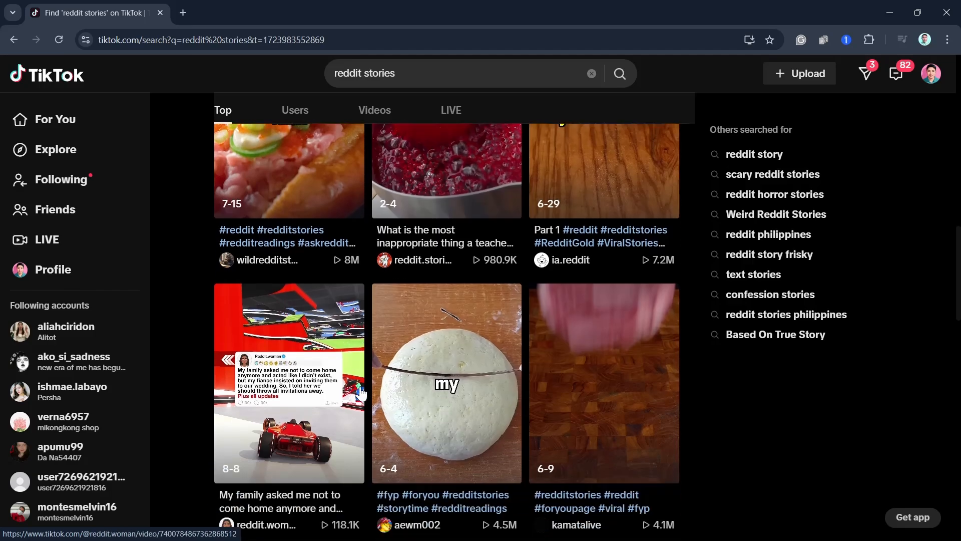
scroll(488, 456, "down", 2)
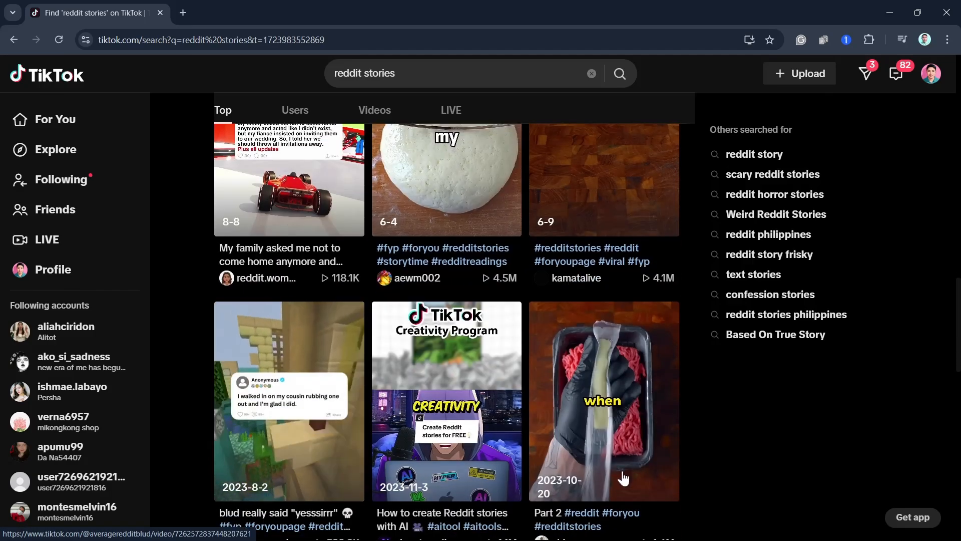
scroll(318, 400, "up", 15)
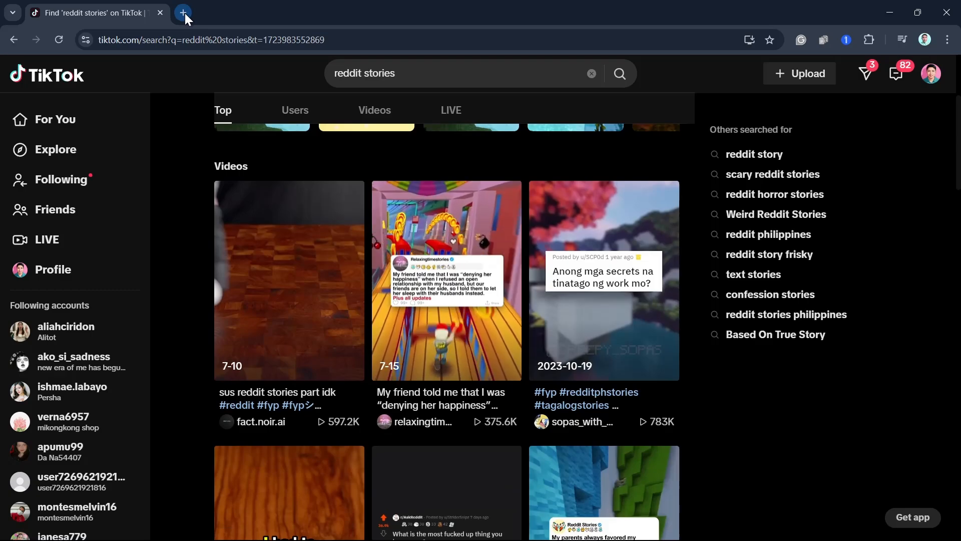
- Search Google for "reddit stories" in a new browser tab
left_click(185, 13)
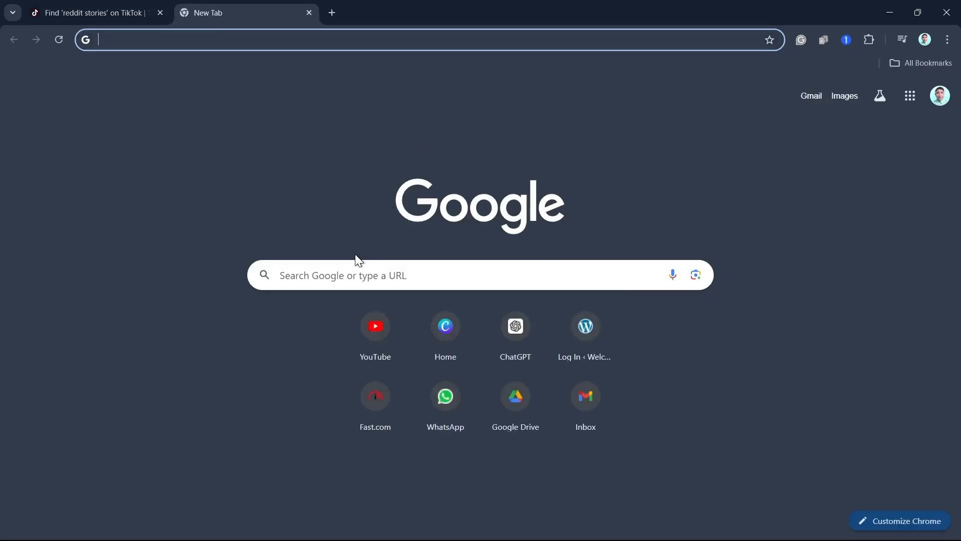
left_click(358, 277)
type("re")
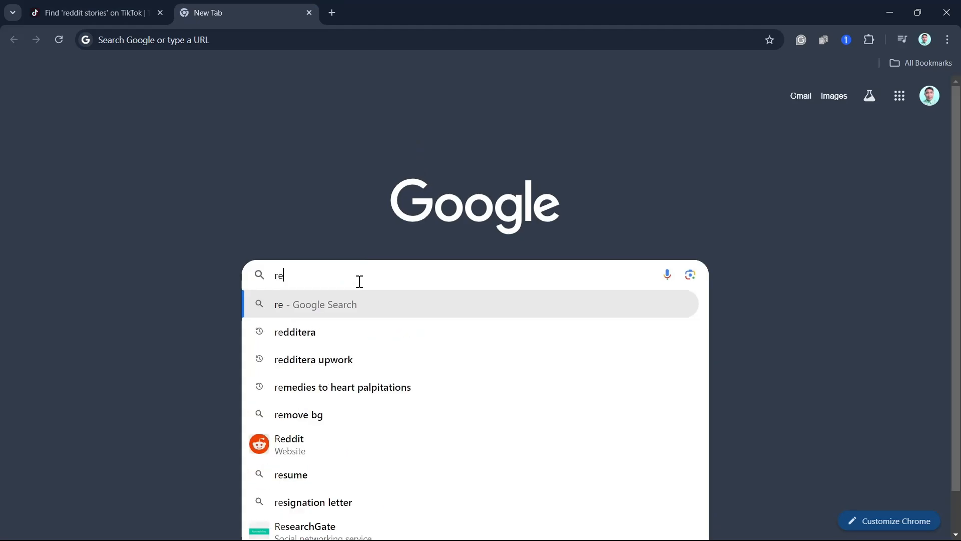
type("ddit s")
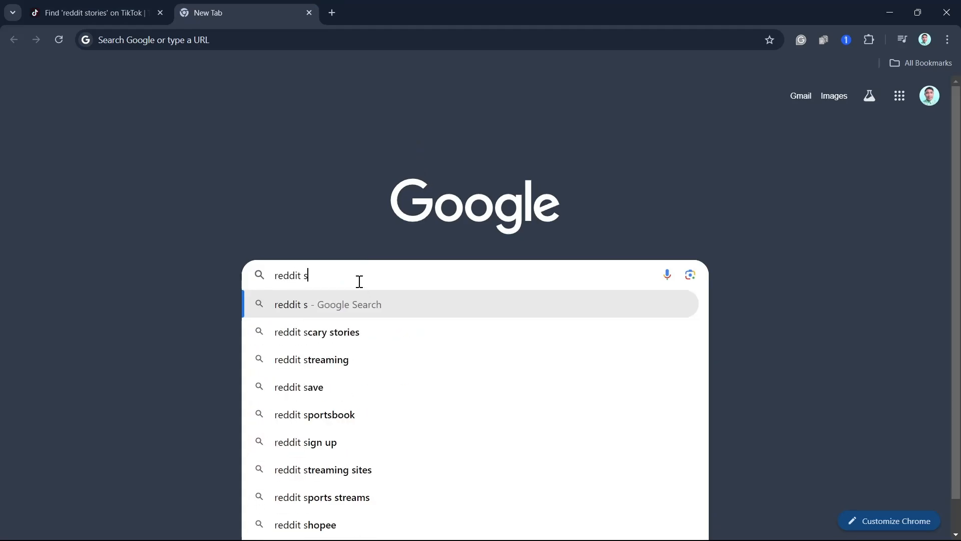
type("tories")
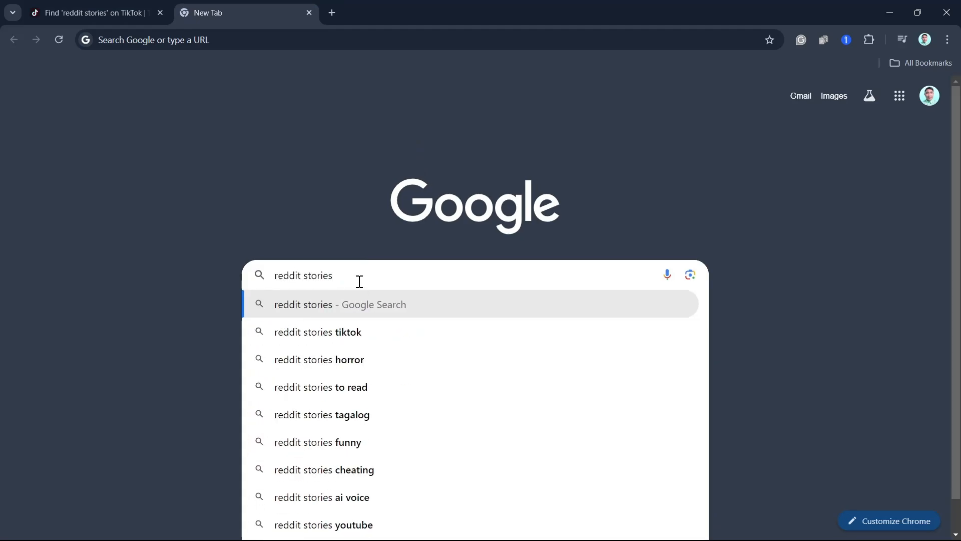
key("Return")
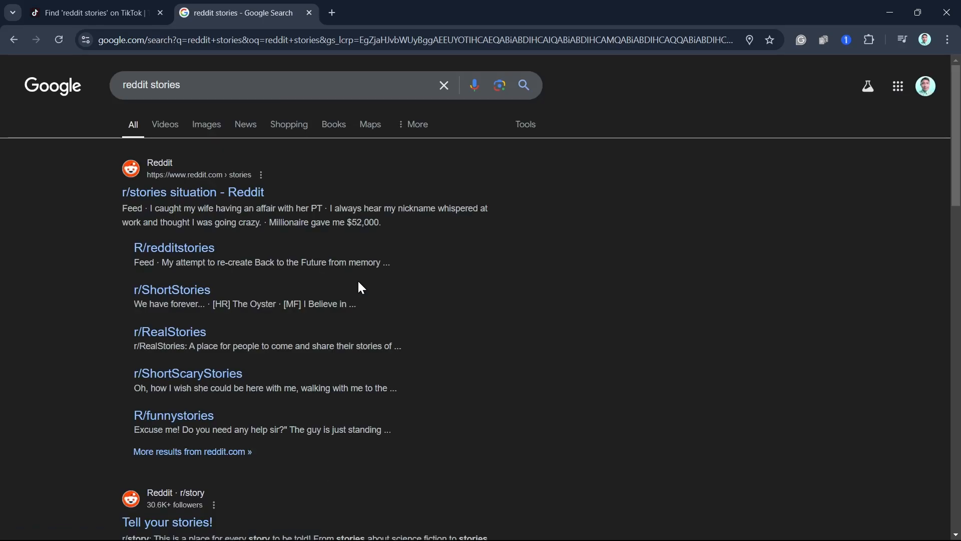
- Change the Google search query to "reddit story" and run the search again
left_click(202, 79)
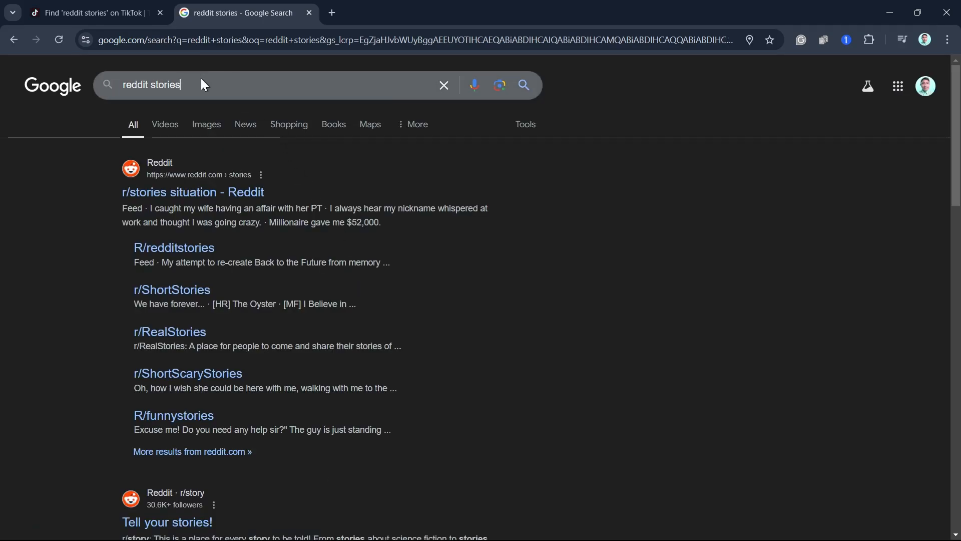
key("BackSpace")
key("BackSpace")
type("y")
key("BackSpace")
key("BackSpace")
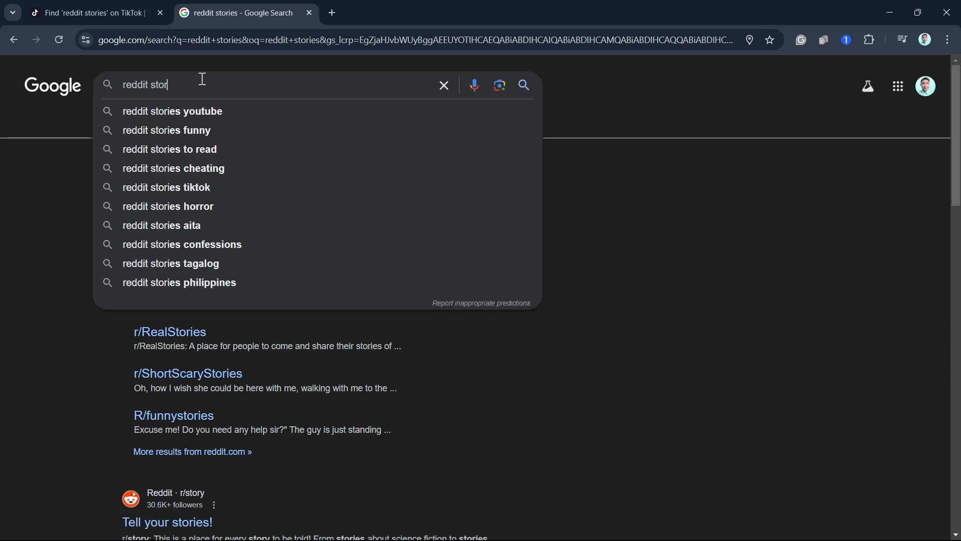
type("y")
key("Return")
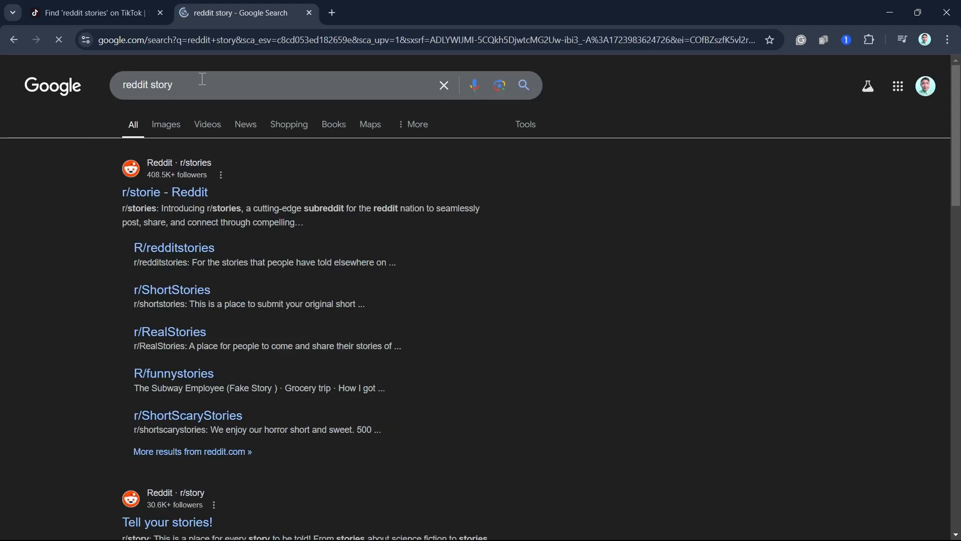
- Examine the first page of Google results for sites that offer Reddit stories
scroll(334, 429, "down", 10)
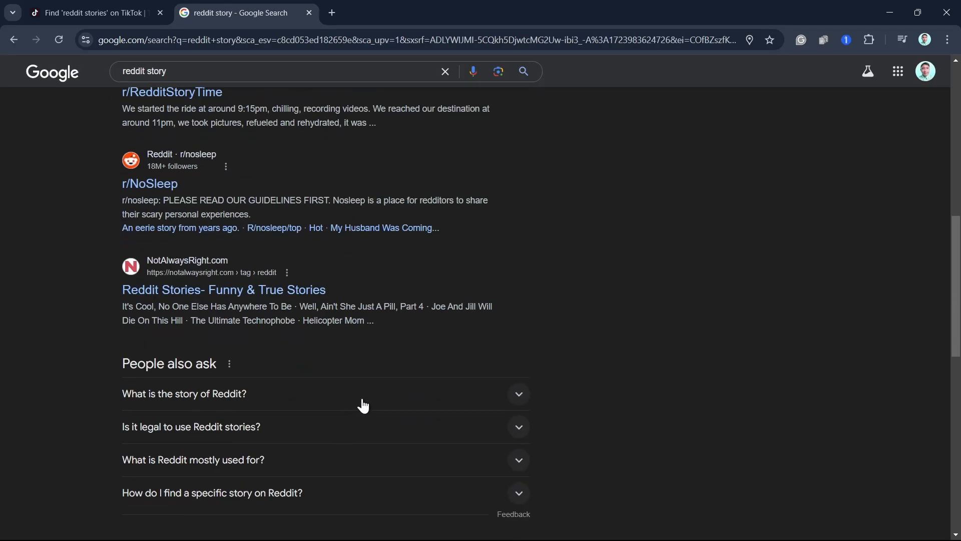
scroll(515, 261, "down", 4)
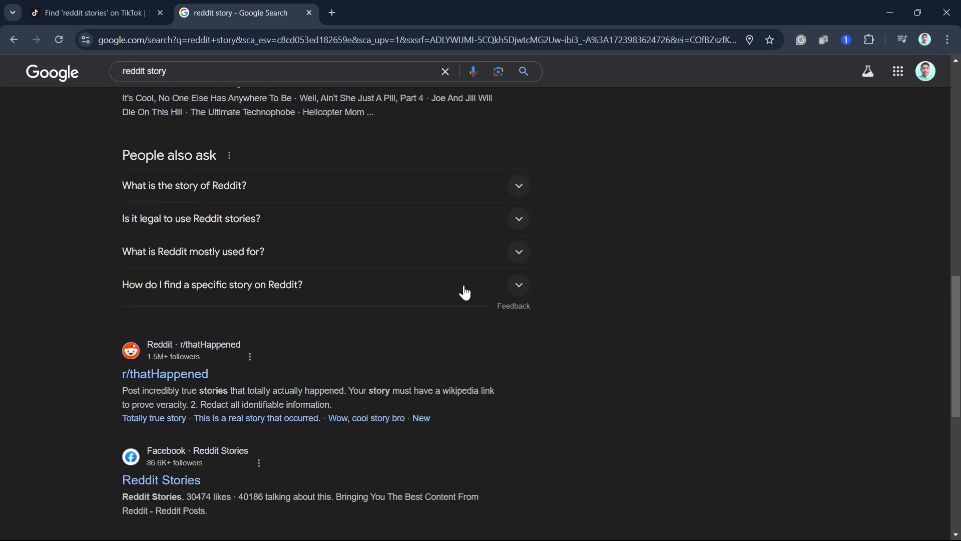
scroll(464, 292, "up", 4)
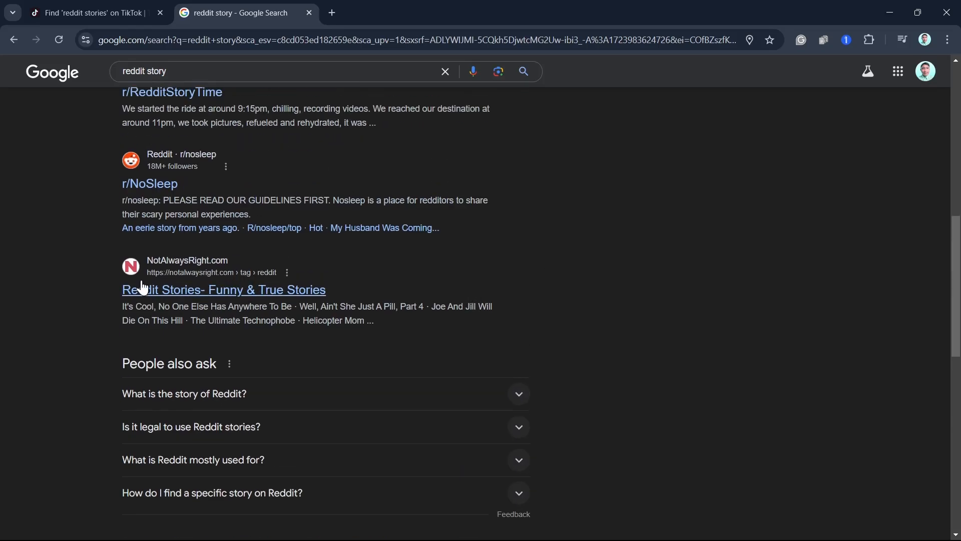
scroll(469, 191, "up", 4)
scroll(436, 331, "down", 11)
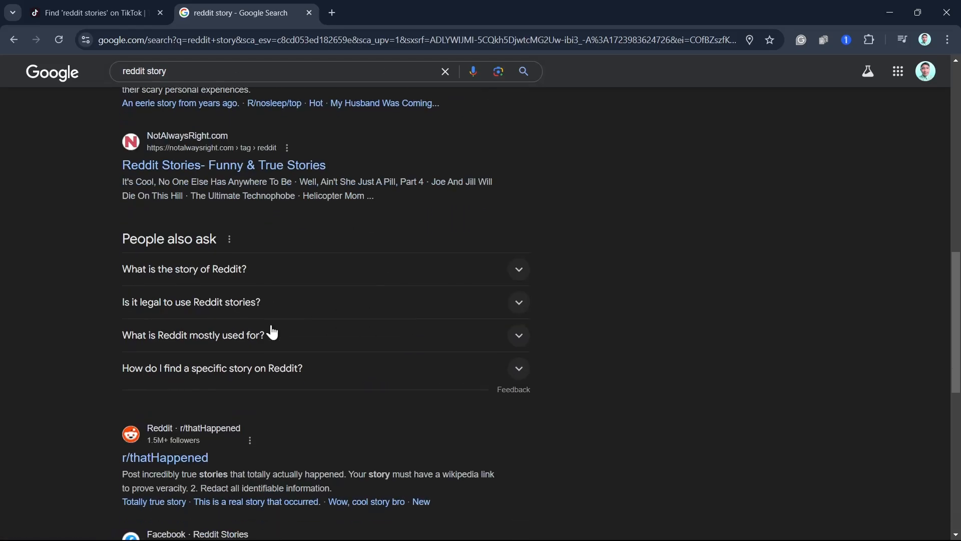
scroll(388, 271, "down", 4)
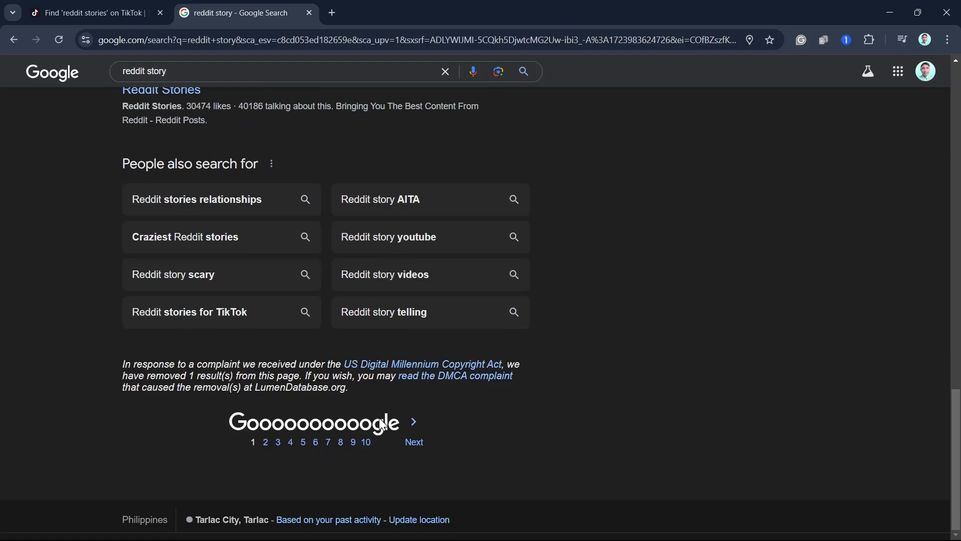
scroll(260, 342, "up", 8)
scroll(275, 325, "down", 8)
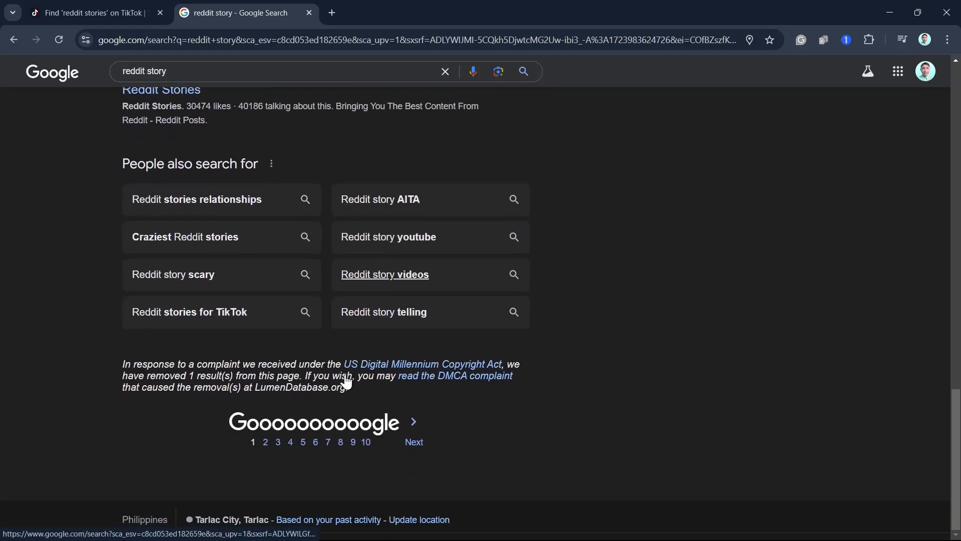
- Look over the second page of Google results for "reddit story", and return to the first page
left_click(438, 442)
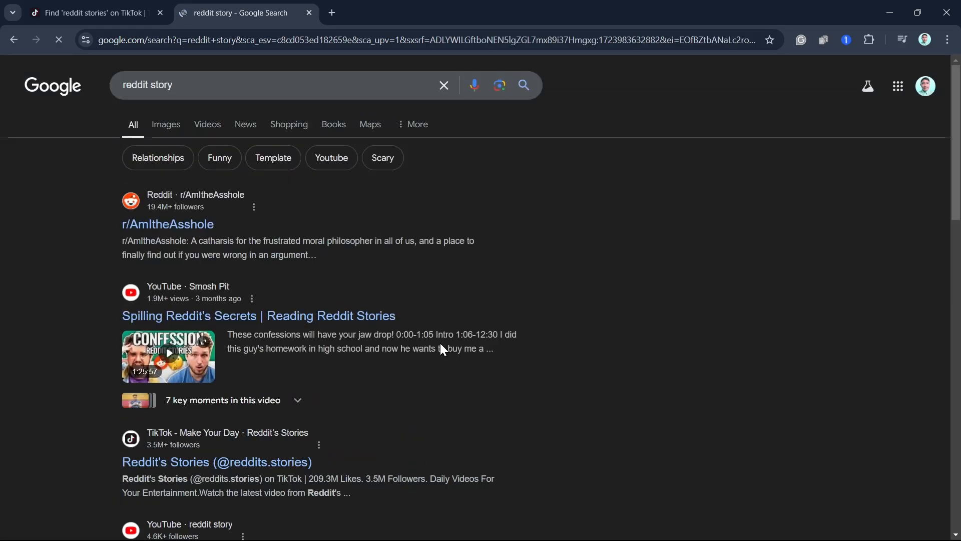
scroll(502, 364, "down", 4)
scroll(498, 365, "down", 9)
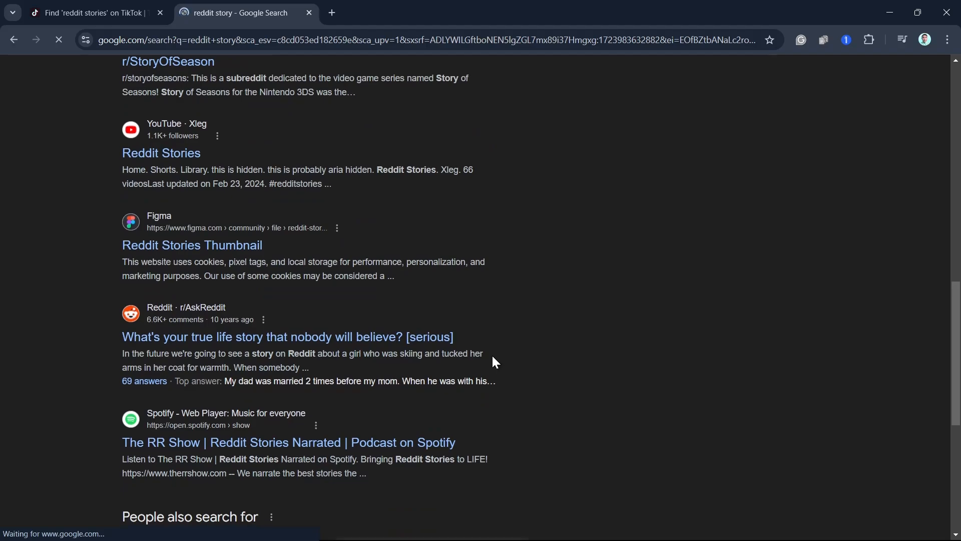
left_click(13, 42)
- Open the NotAlwaysRight.com result "Reddit Stories- Funny & True Stories" and read through its stories
scroll(459, 333, "up", 8)
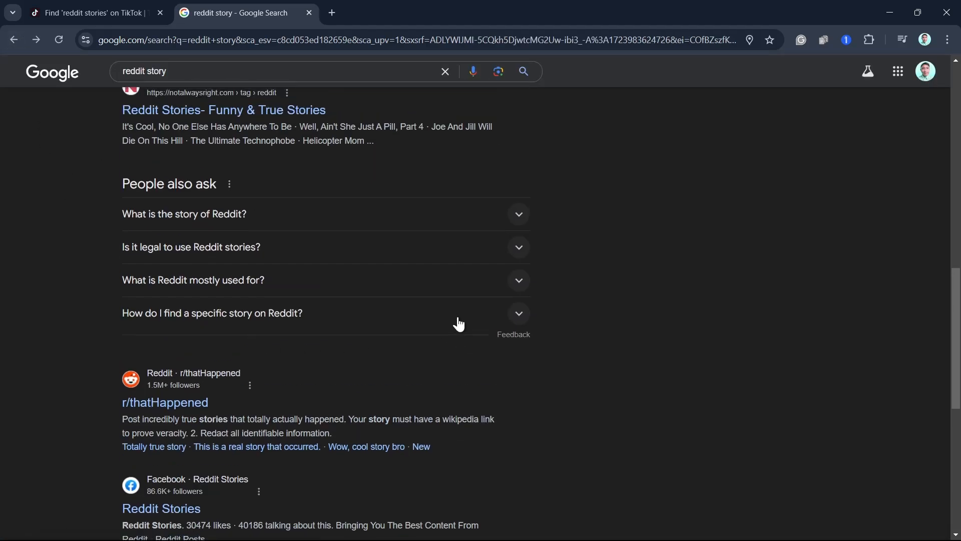
scroll(458, 324, "up", 4)
scroll(427, 308, "up", 2)
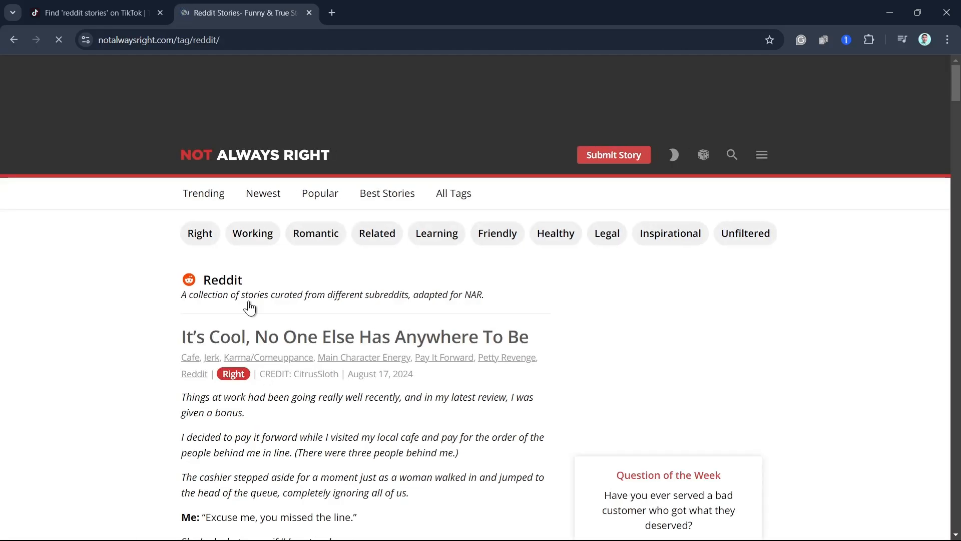
scroll(725, 336, "down", 15)
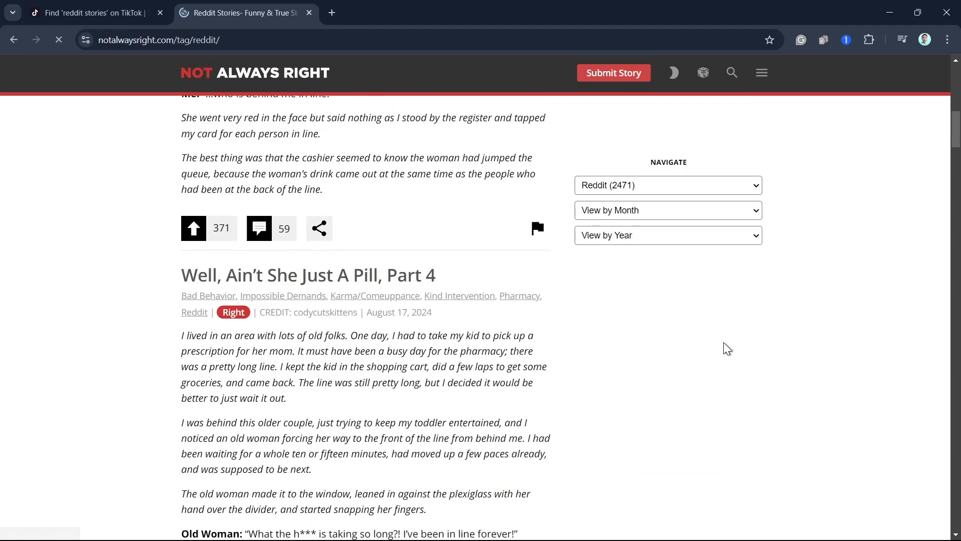
scroll(723, 341, "down", 5)
scroll(581, 415, "up", 19)
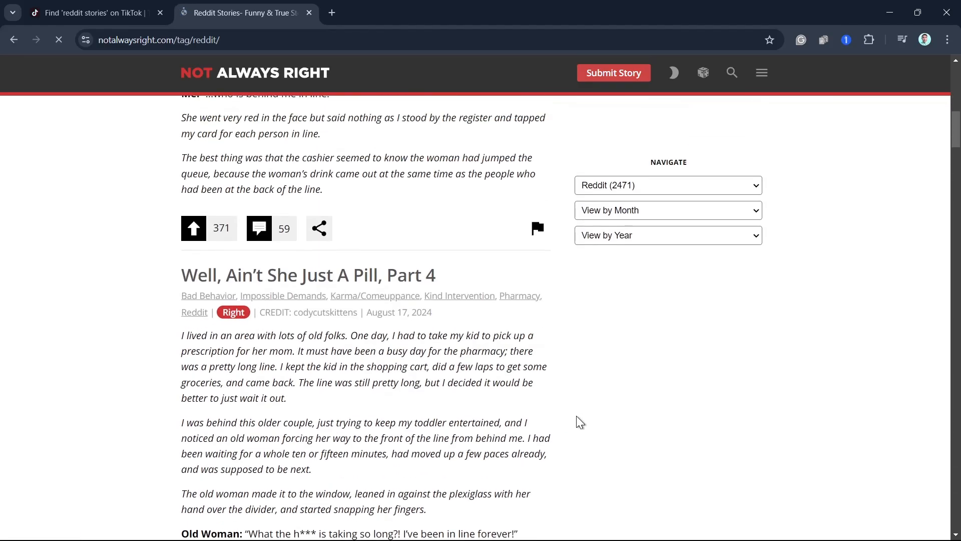
scroll(388, 407, "down", 15)
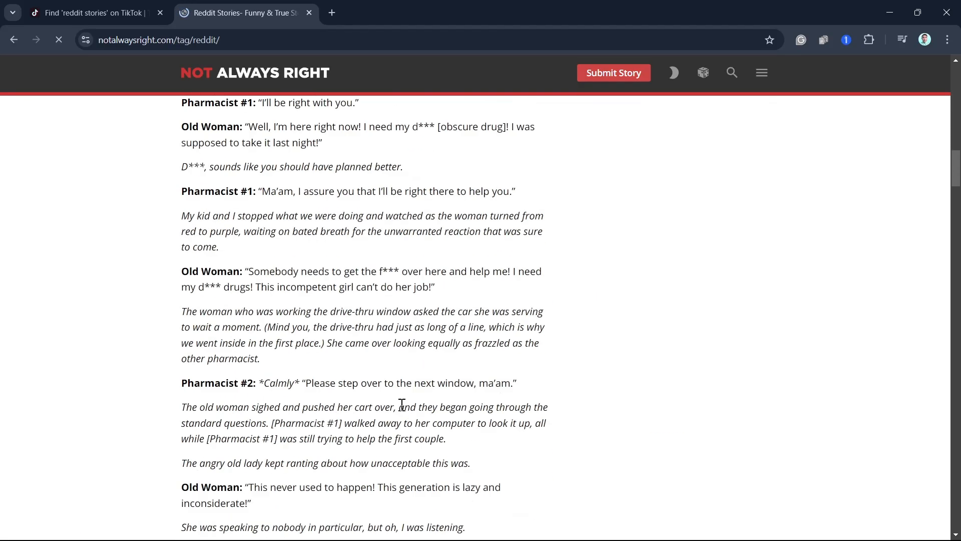
scroll(376, 403, "down", 8)
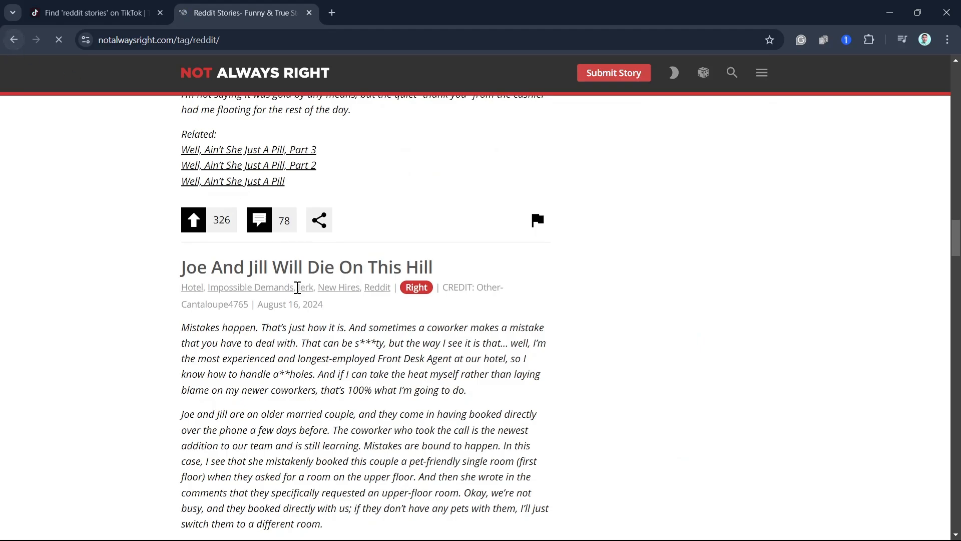
scroll(396, 346, "down", 9)
- Go back to the search results, open the r/RedditStoryTime community and browse its posts
left_click(12, 40)
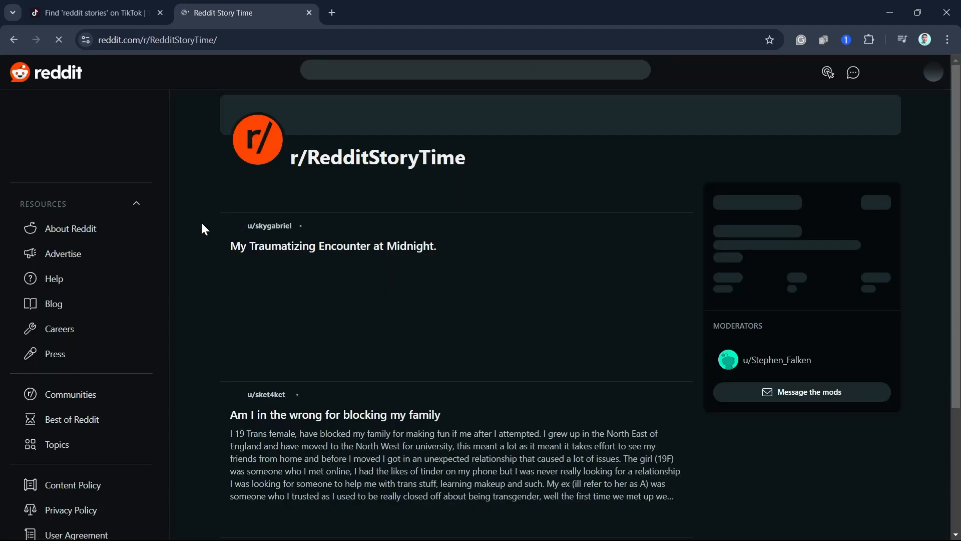
scroll(619, 324, "down", 3)
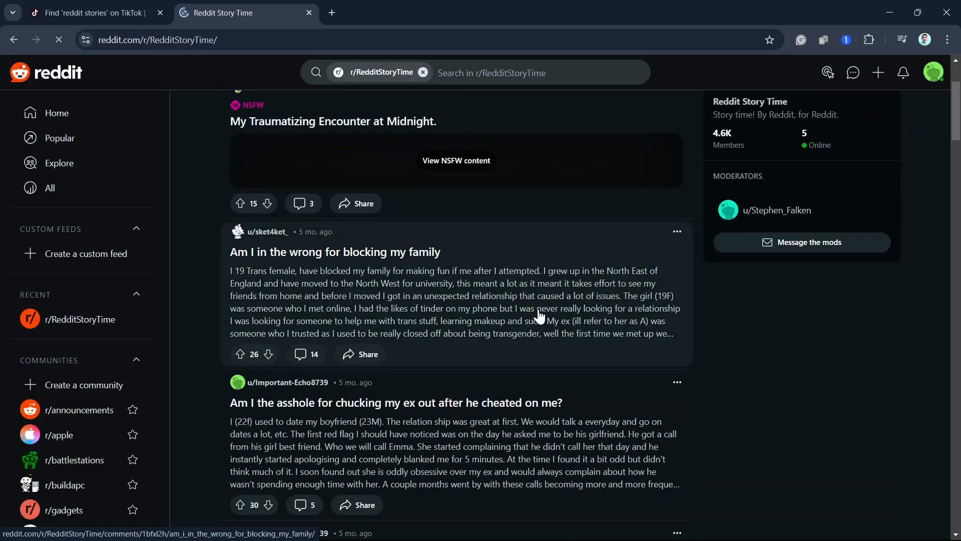
scroll(587, 388, "down", 20)
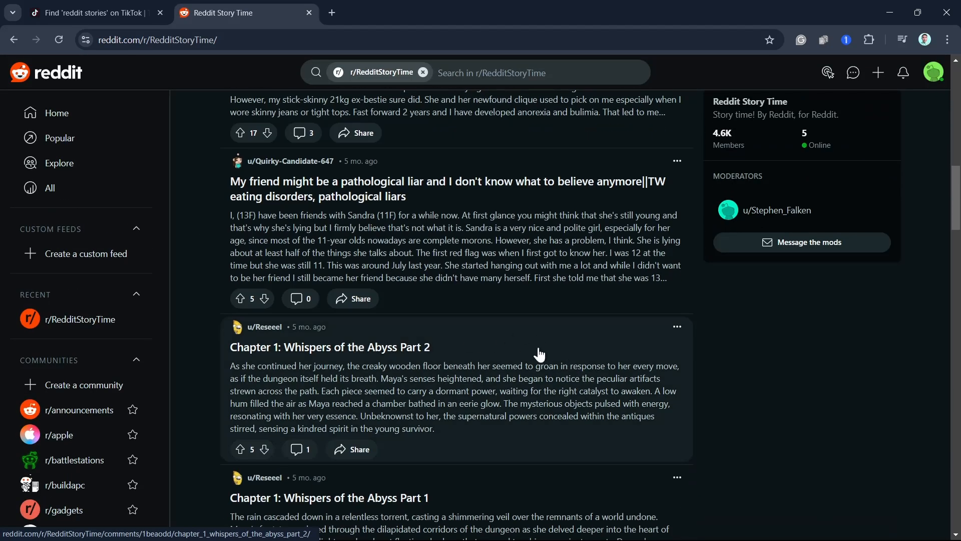
scroll(365, 339, "up", 20)
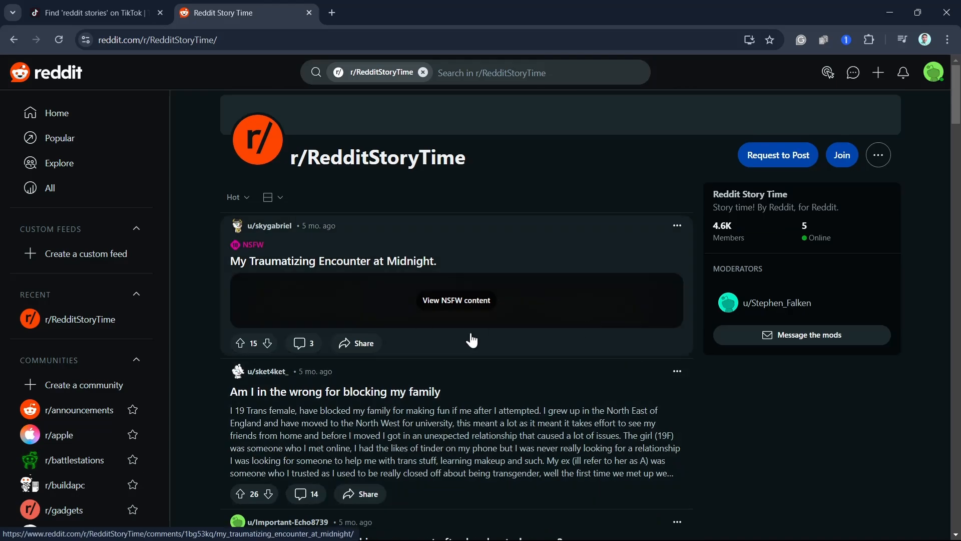
scroll(472, 340, "down", 15)
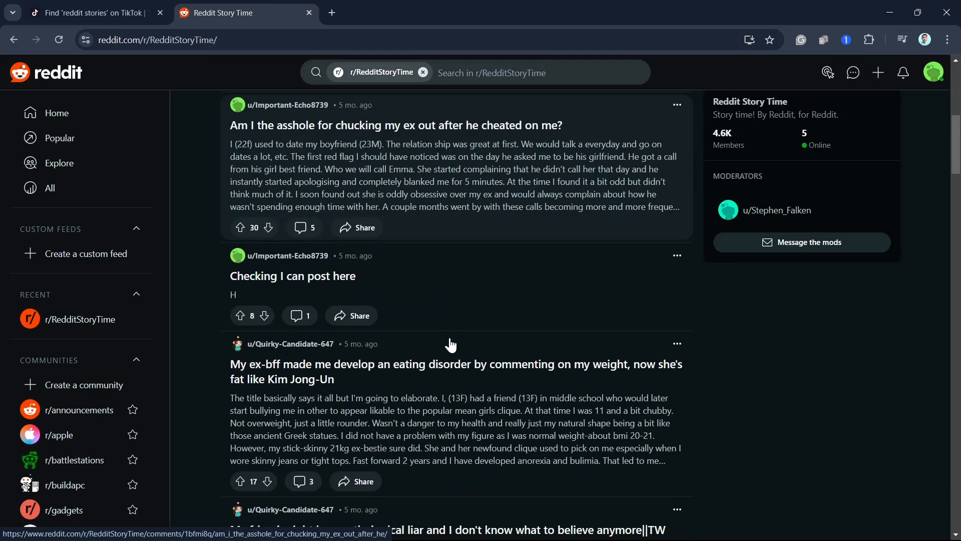
scroll(474, 347, "down", 3)
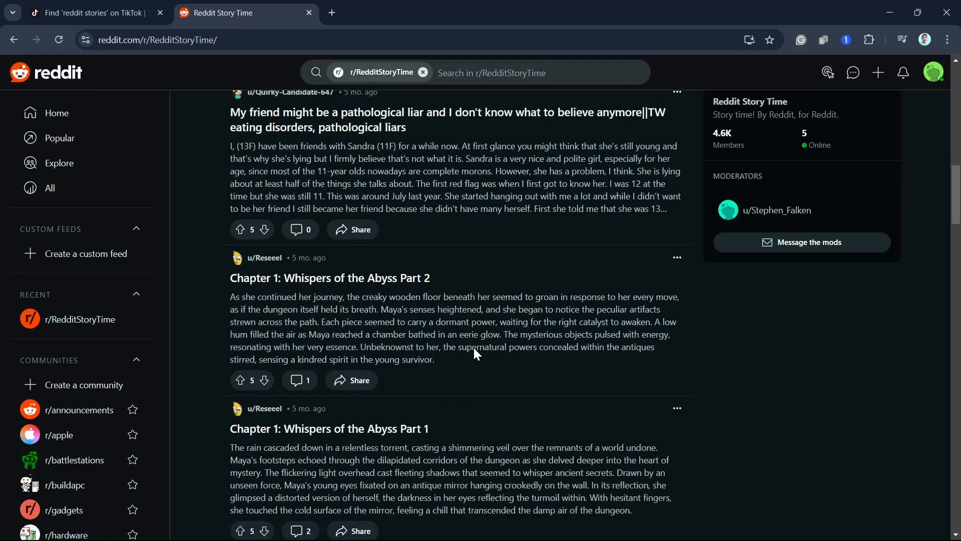
- Browse further through the r/RedditStoryTime posts and open the story "My Fake Friends Set Me Up"
scroll(474, 354, "down", 6)
scroll(472, 329, "down", 4)
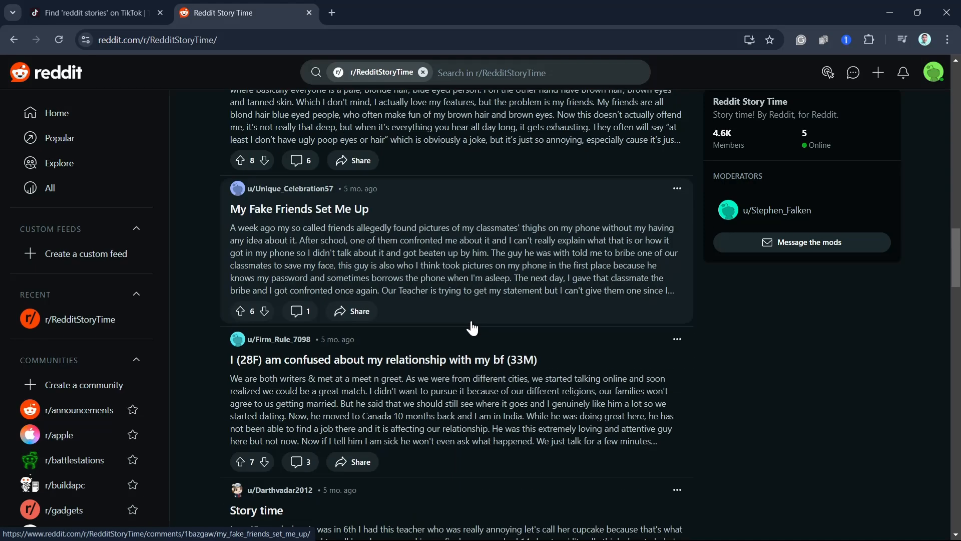
left_click(392, 210)
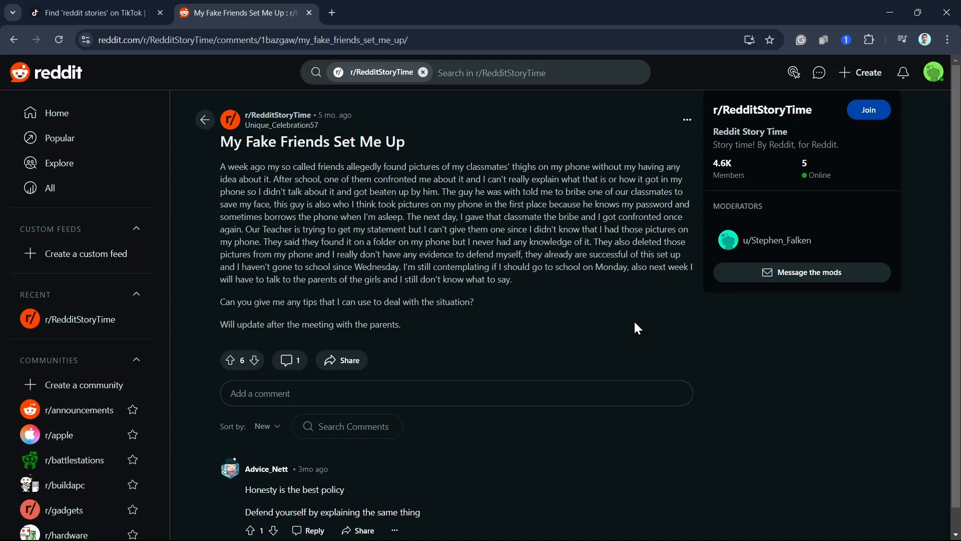
- Capture a screen snip of the story's header and title, "My Fake Friends Set Me Up"
key("F11")
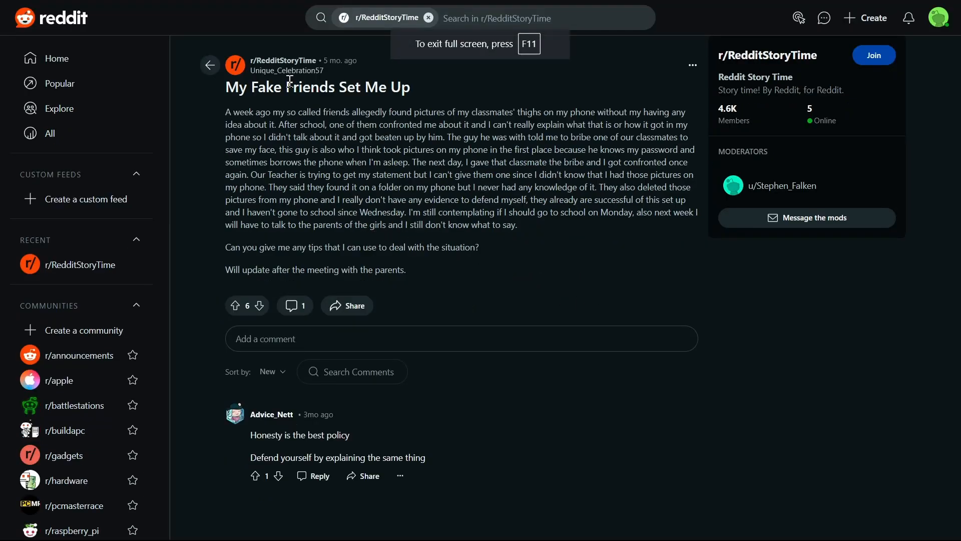
key("F11")
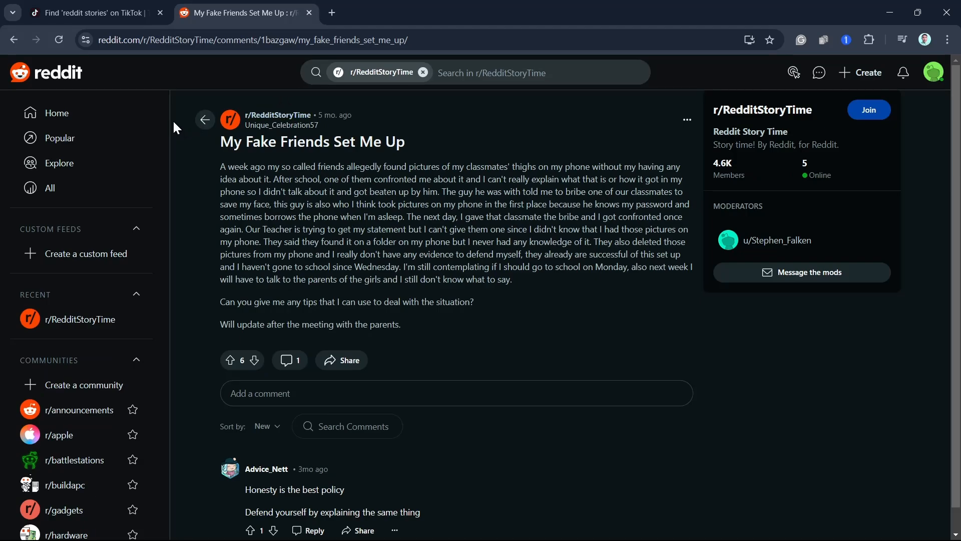
key("super+shift+s")
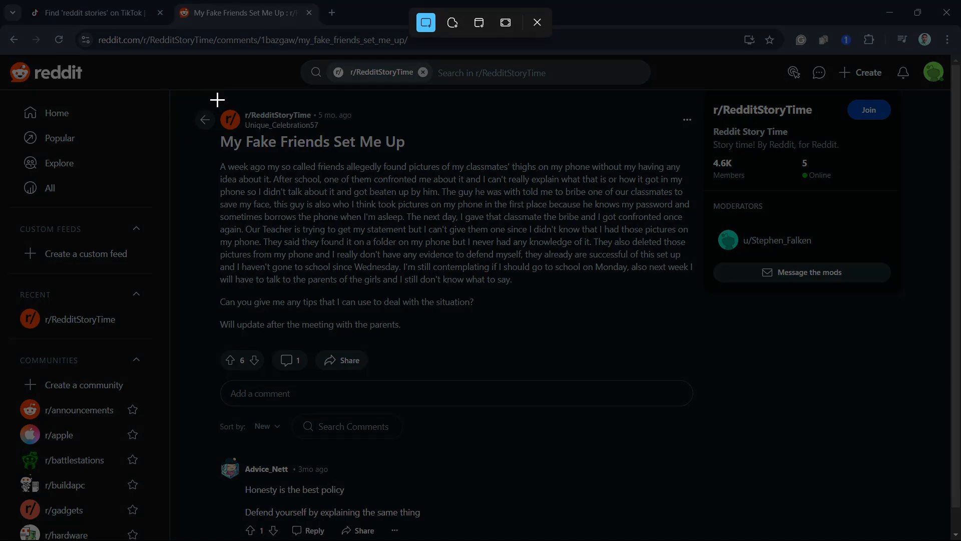
left_click_drag(217, 100, 408, 158)
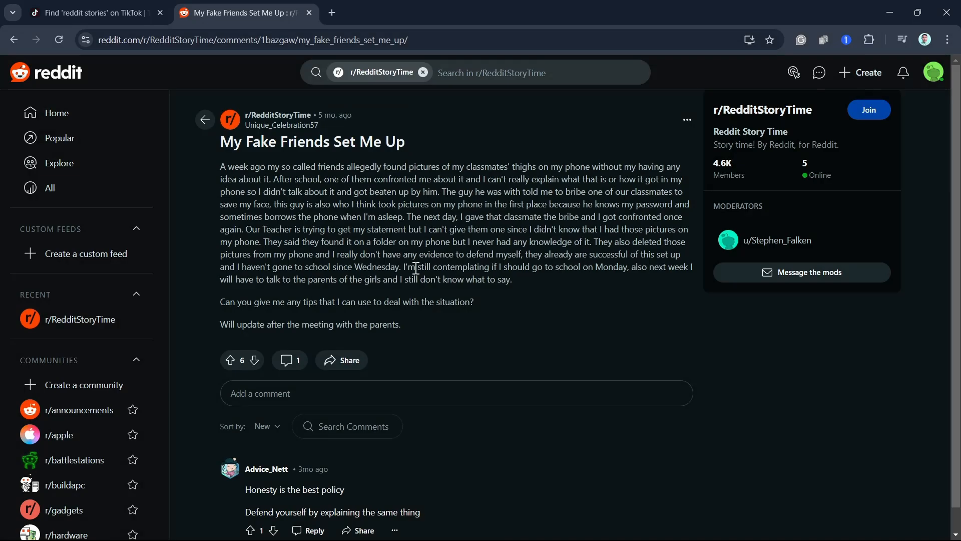
- Find the Flixier website in a new browser tab and get started with a new video project in its editor
left_click(331, 13)
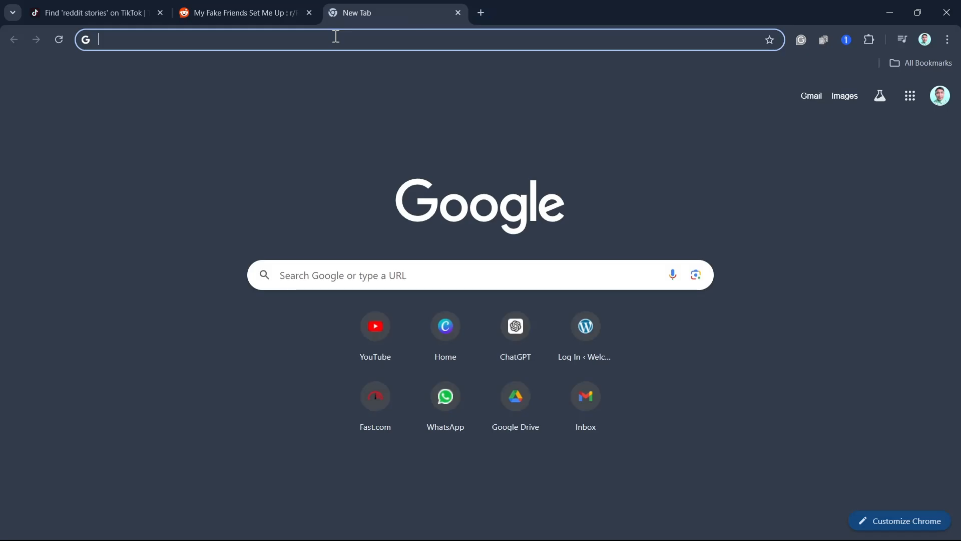
type("fli")
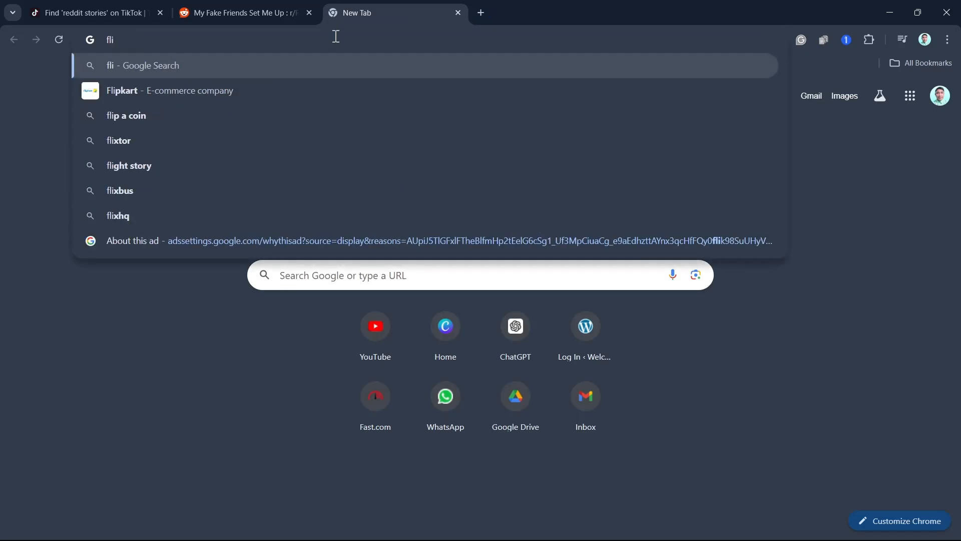
type("xier")
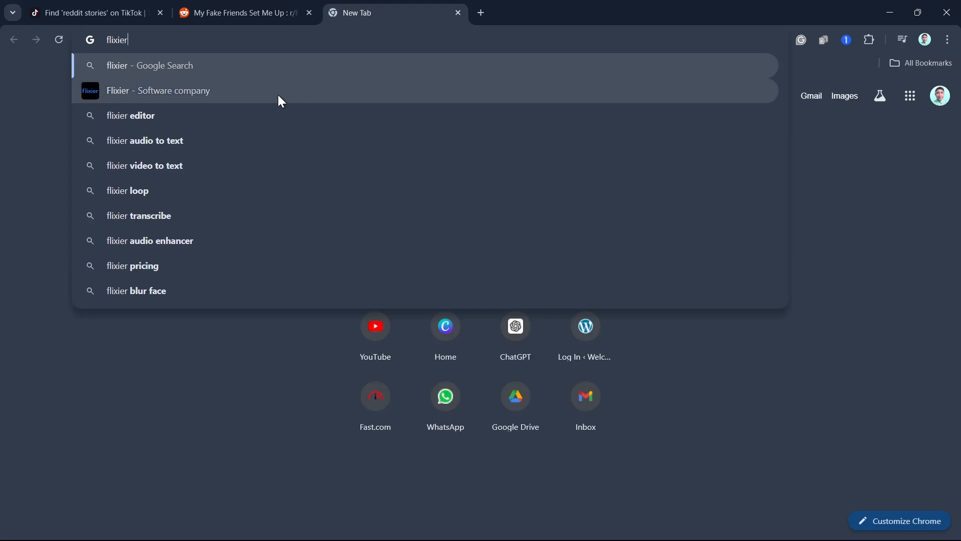
left_click(278, 95)
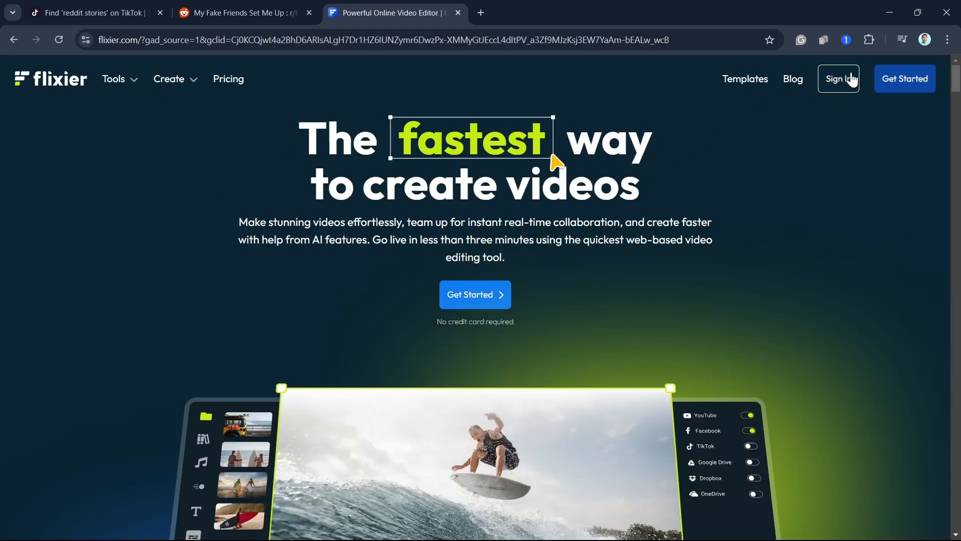
left_click(919, 86)
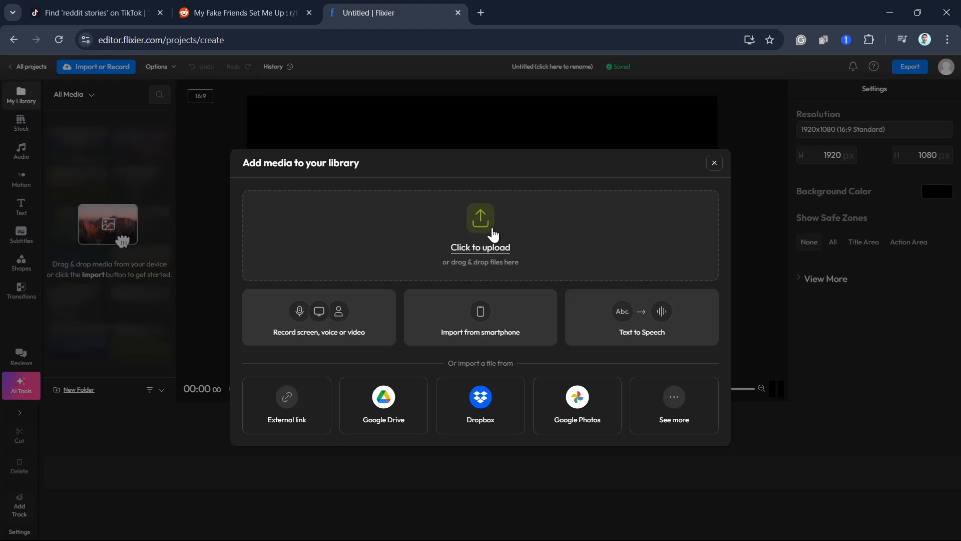
left_click(479, 221)
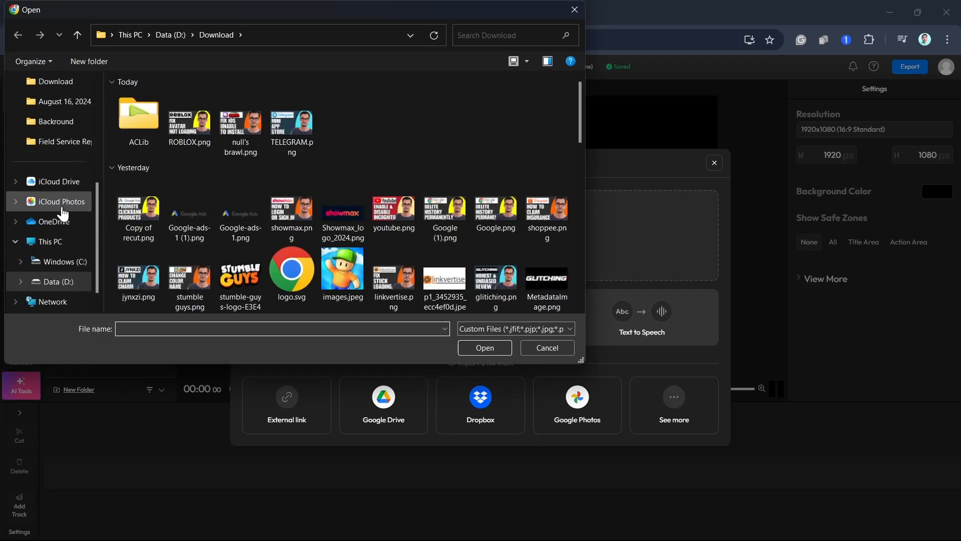
scroll(67, 158, "up", 2)
left_click(64, 144)
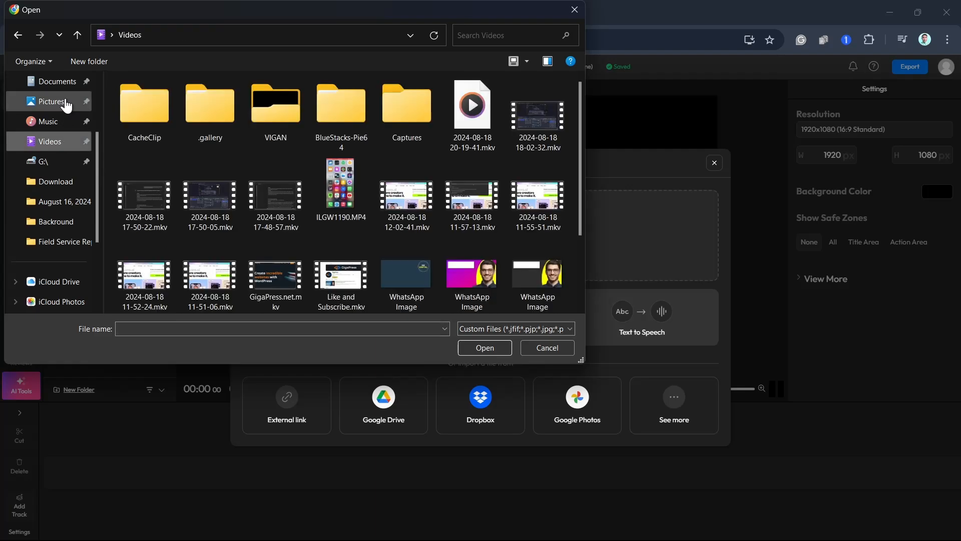
scroll(65, 121, "up", 3)
left_click(65, 181)
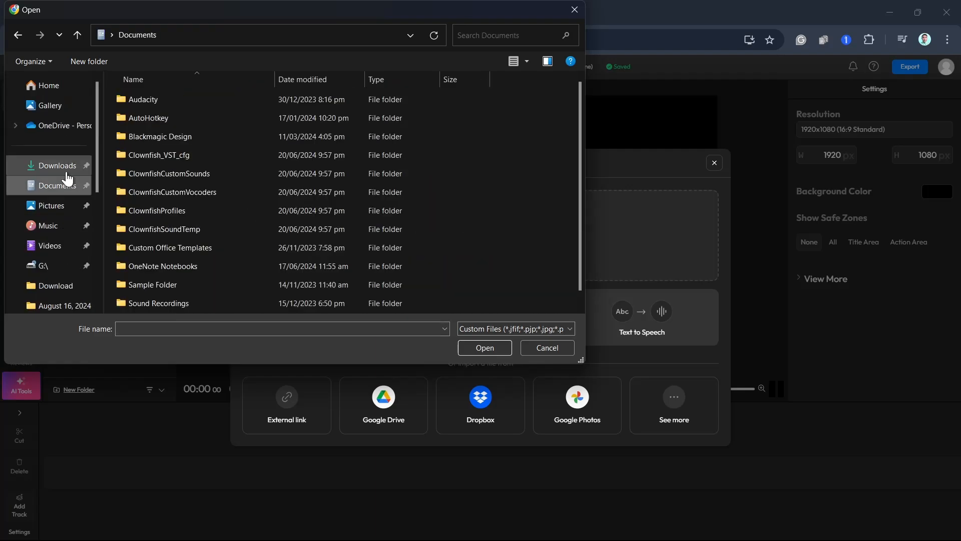
left_click(66, 174)
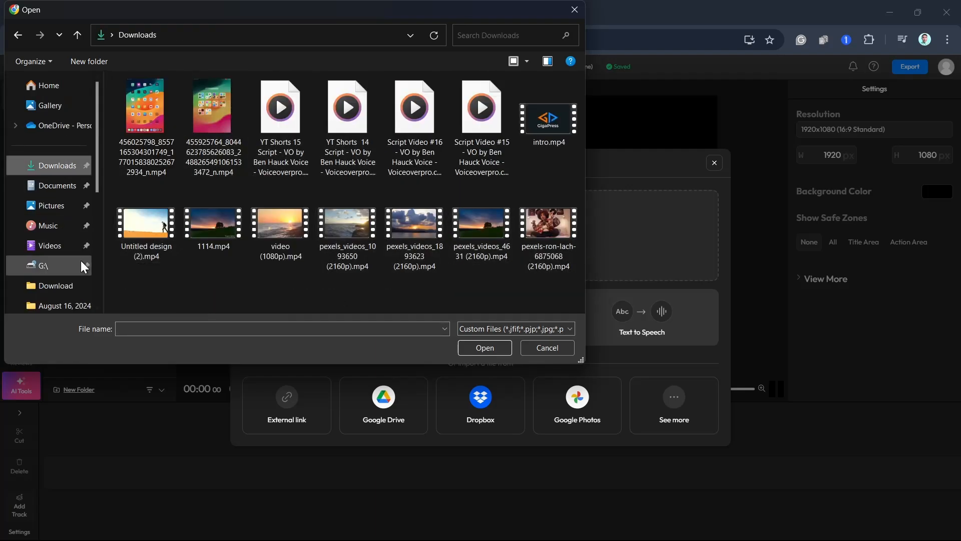
left_click(556, 242)
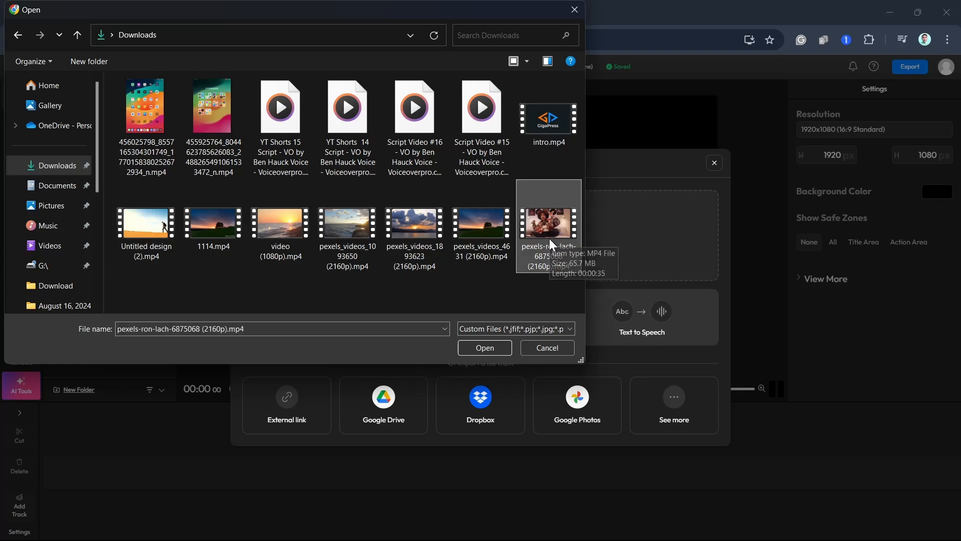
left_click(489, 241, "ctrl")
left_click(480, 349)
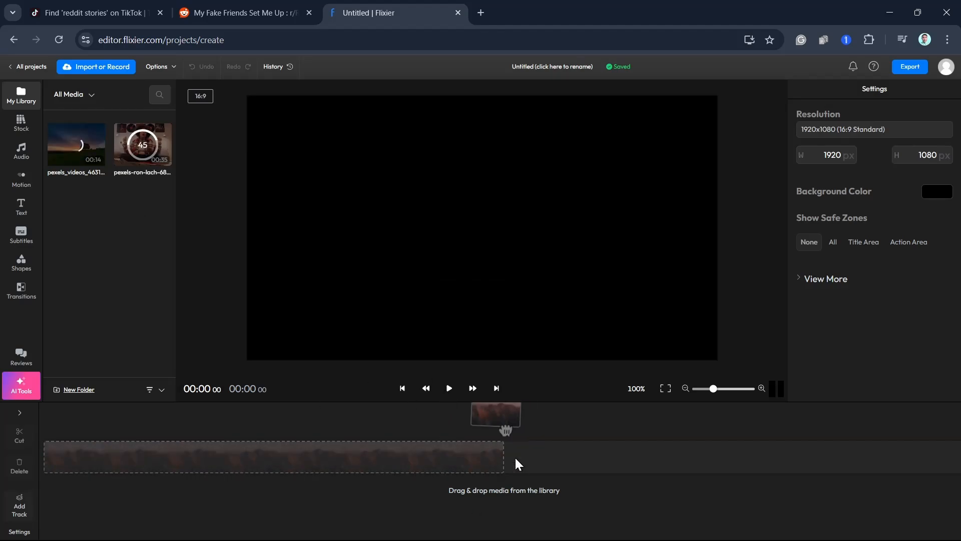
- Set the empty project's resolution to 1080x1920 (9:16 Vertical)
left_click(129, 454)
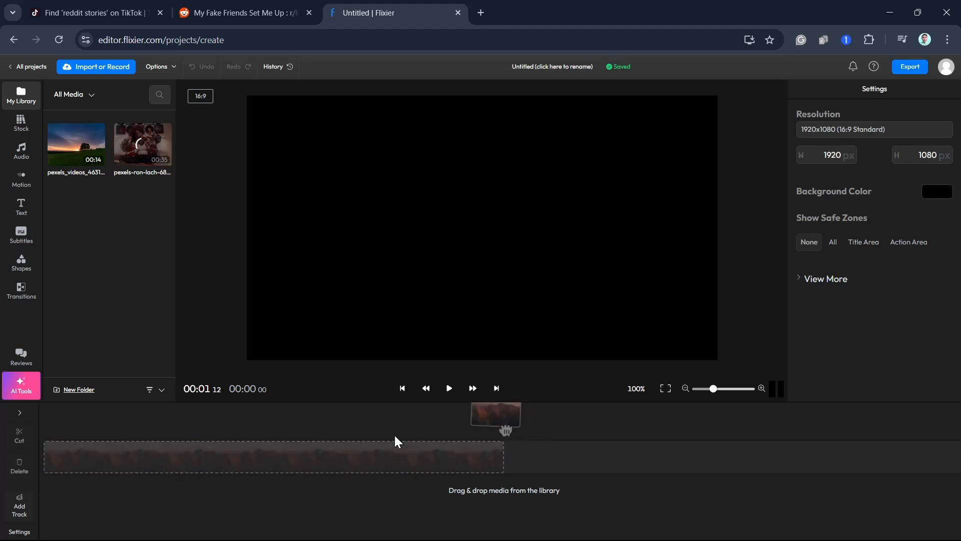
left_click_drag(518, 441, 518, 441)
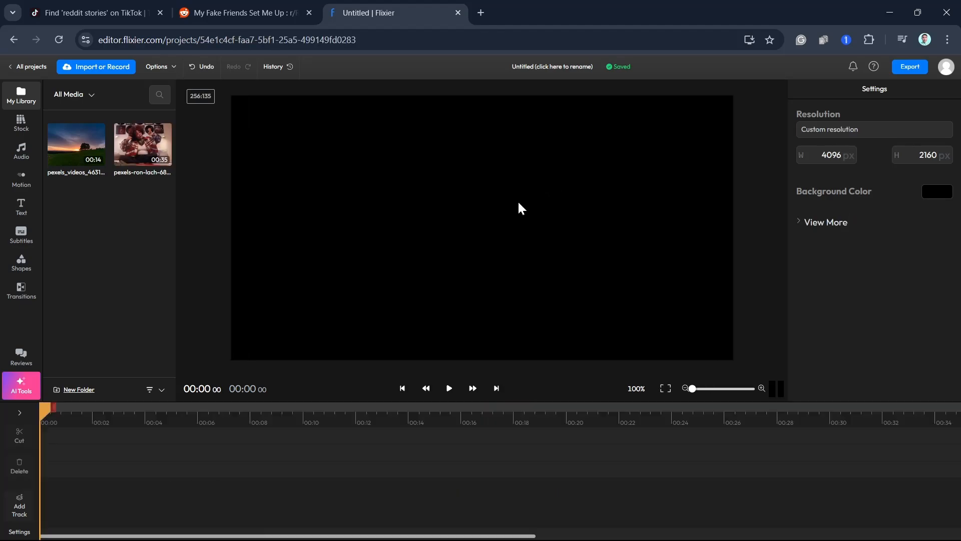
left_click(873, 131)
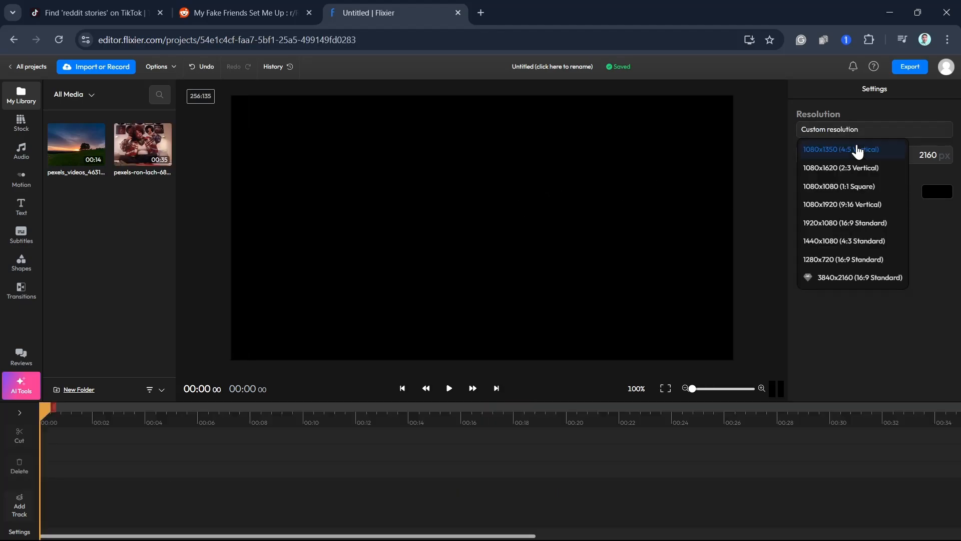
left_click(851, 204)
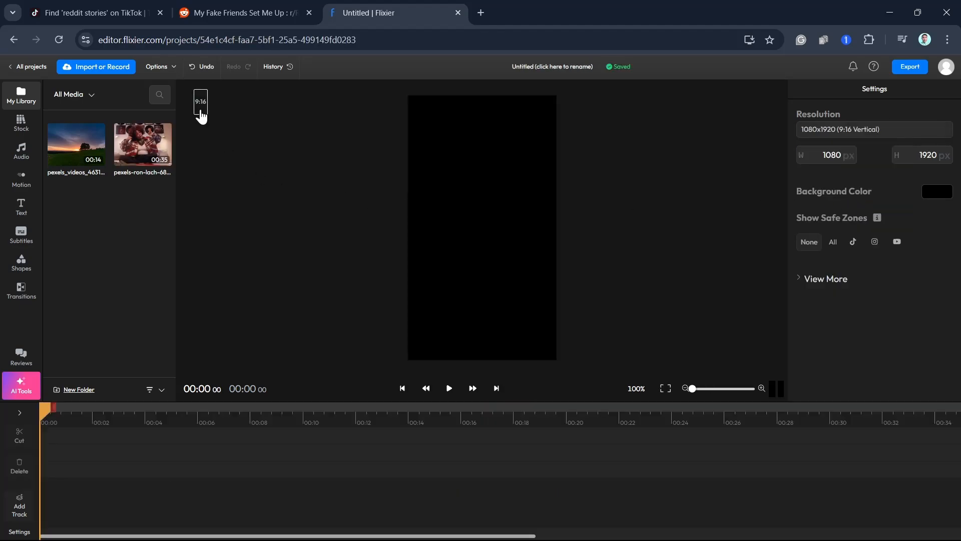
mouse_move(201, 114)
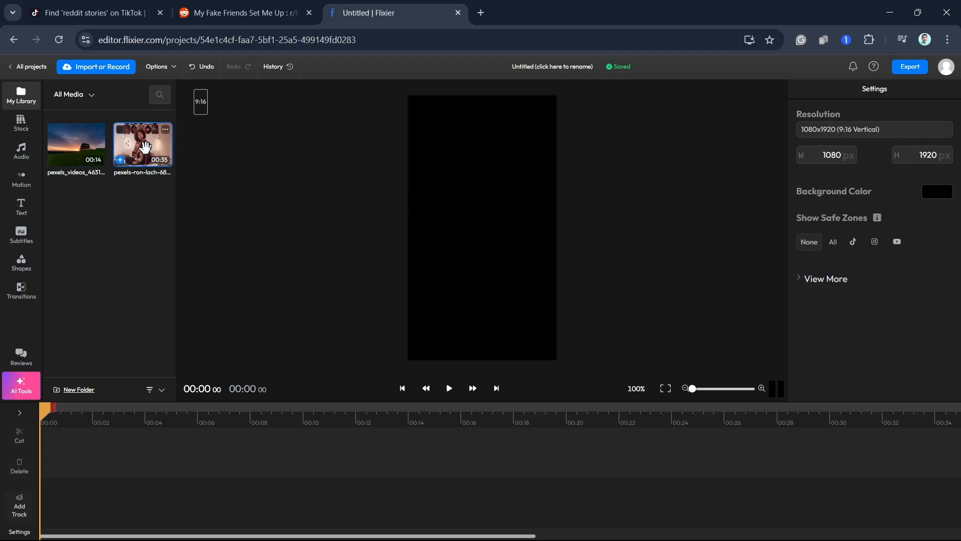
- Place the pexels-ron-lach-6875068 clip in the project, dismiss the size-matching notice, and resize the clip with Fill Canvas
left_click(146, 146)
left_click_drag(145, 146, 485, 241)
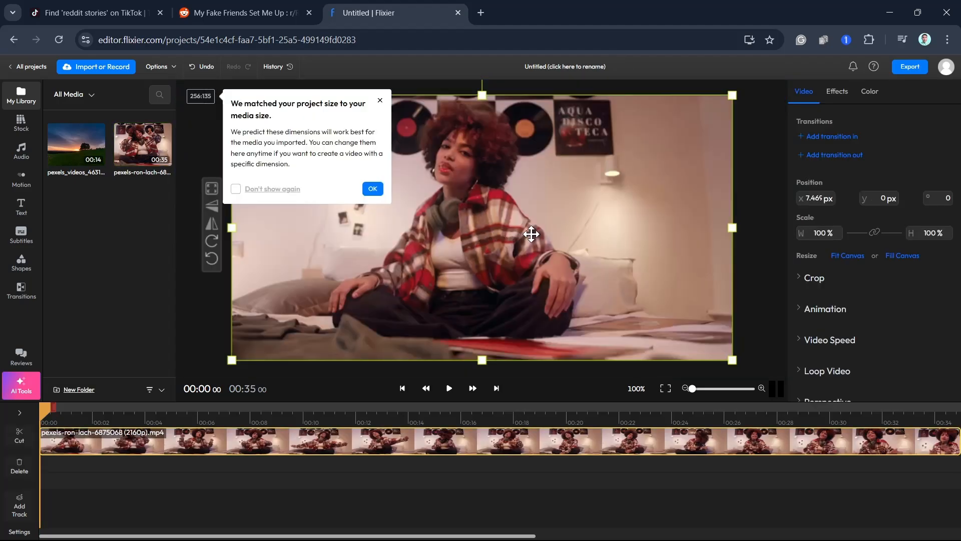
left_click(372, 189)
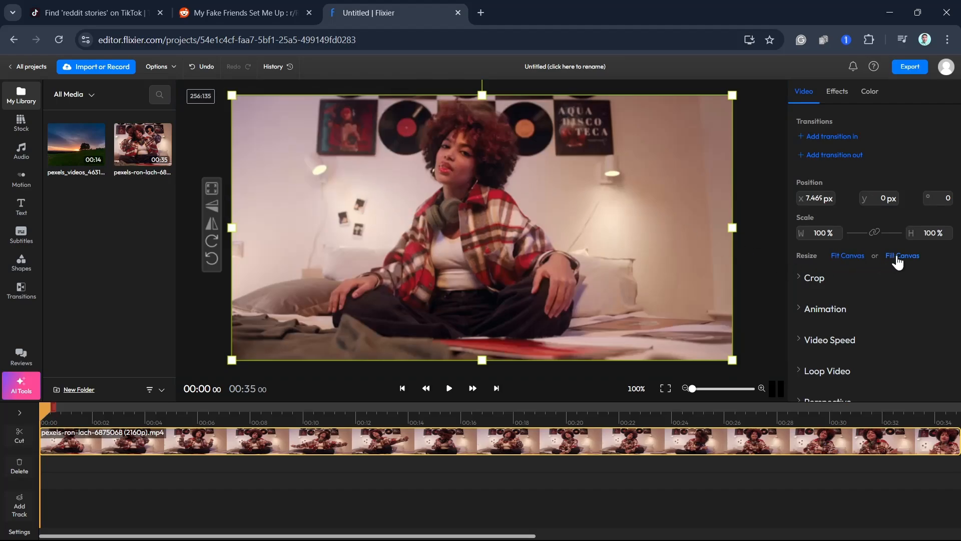
left_click(834, 256)
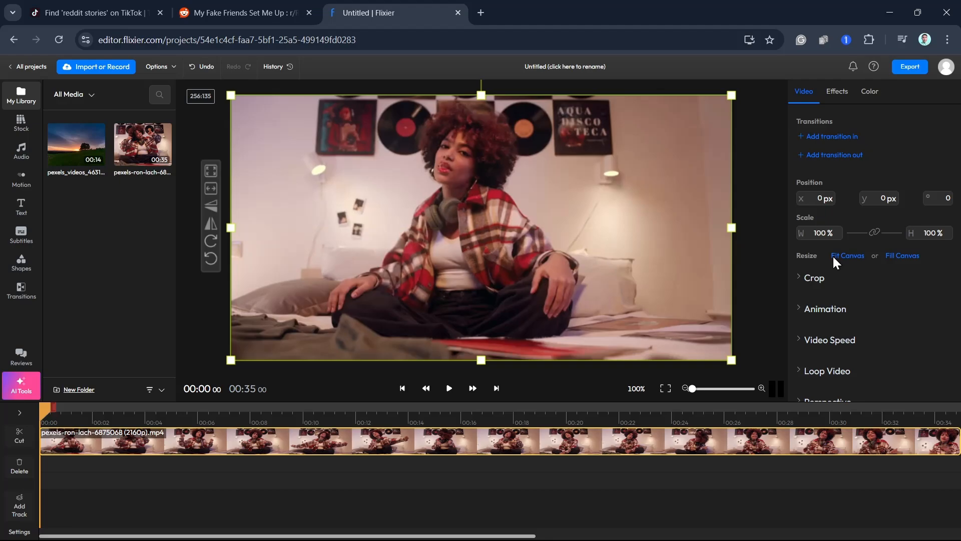
left_click(901, 257)
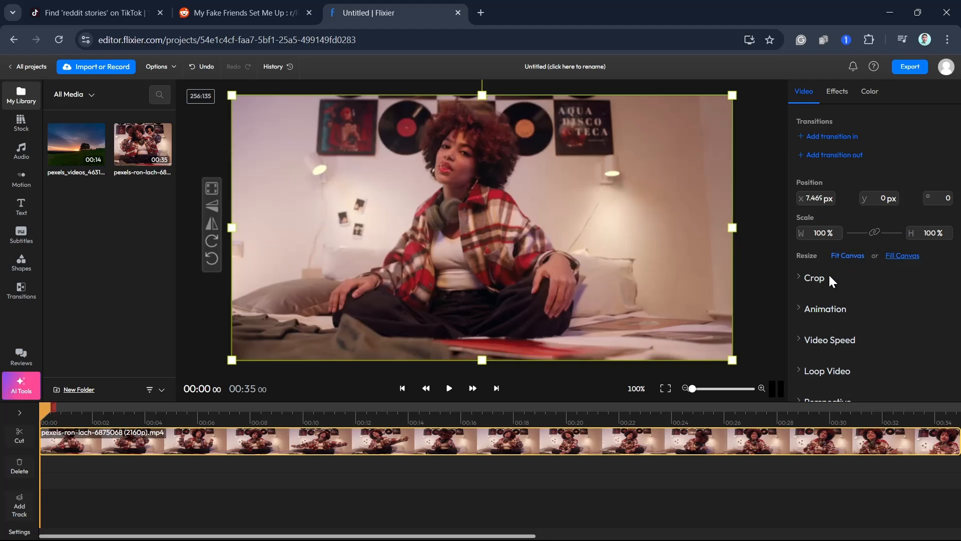
- Crop the clip by 32% on the left and 40% on the right, and nudge it to about x 7, y -26 px
left_click(810, 282)
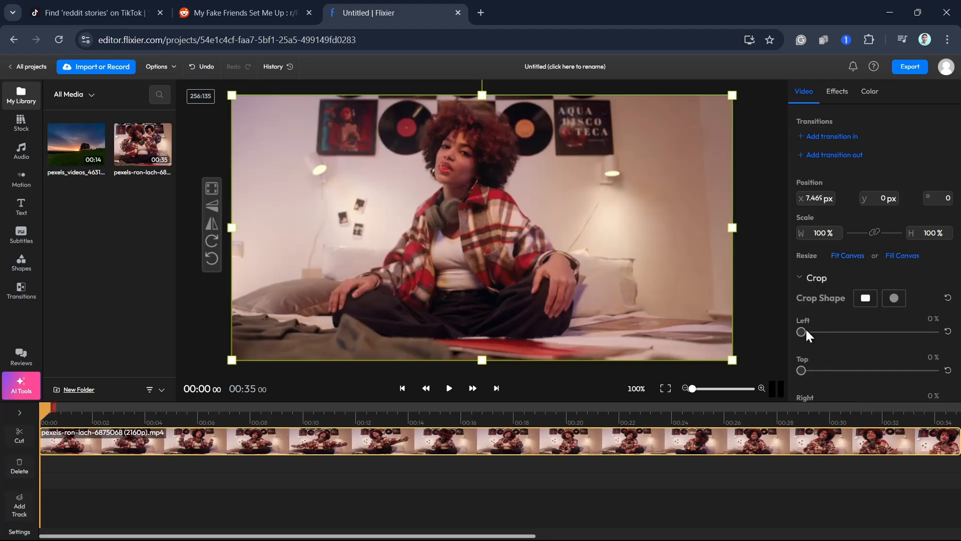
left_click_drag(807, 332, 844, 332)
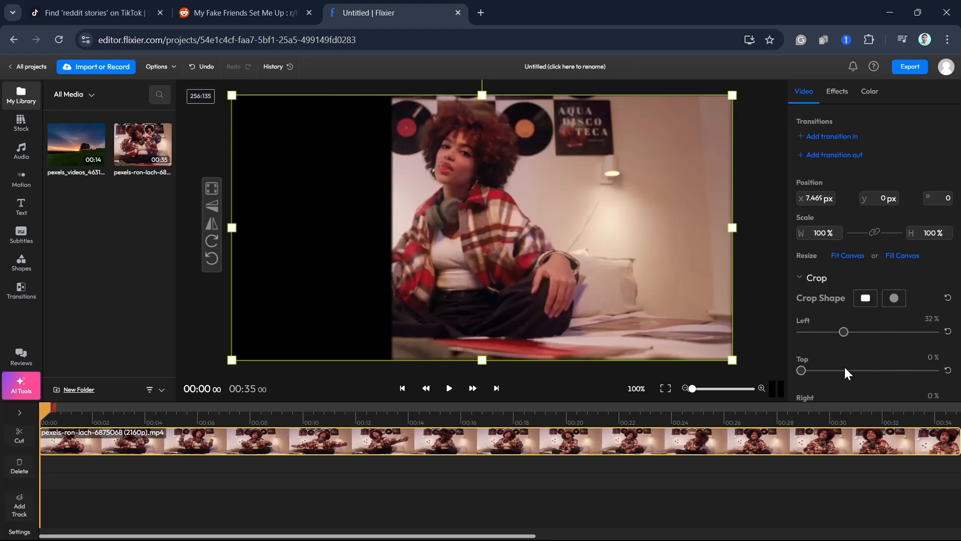
mouse_move(801, 370)
left_mouse_down()
mouse_move(832, 371)
mouse_move(799, 371)
left_mouse_up()
scroll(891, 365, "down", 1)
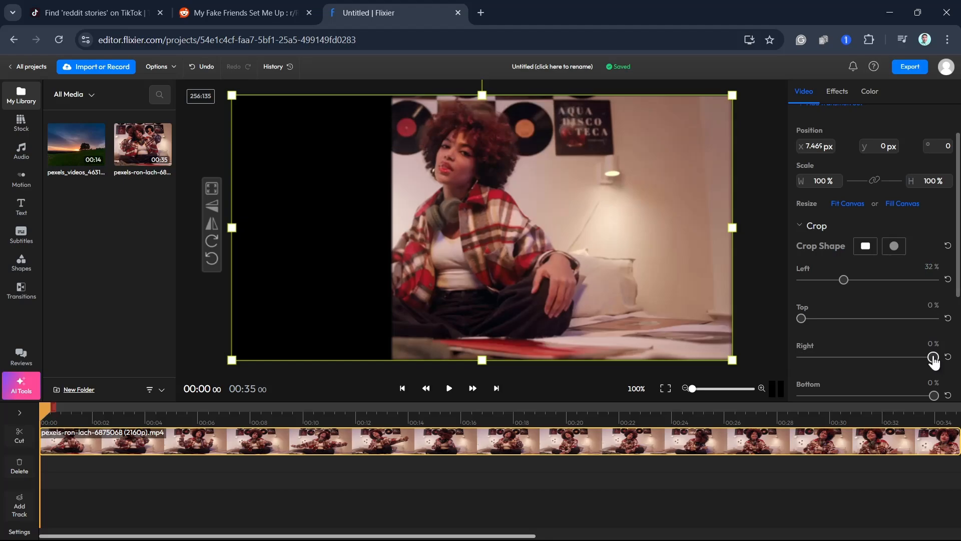
left_click_drag(933, 357, 881, 357)
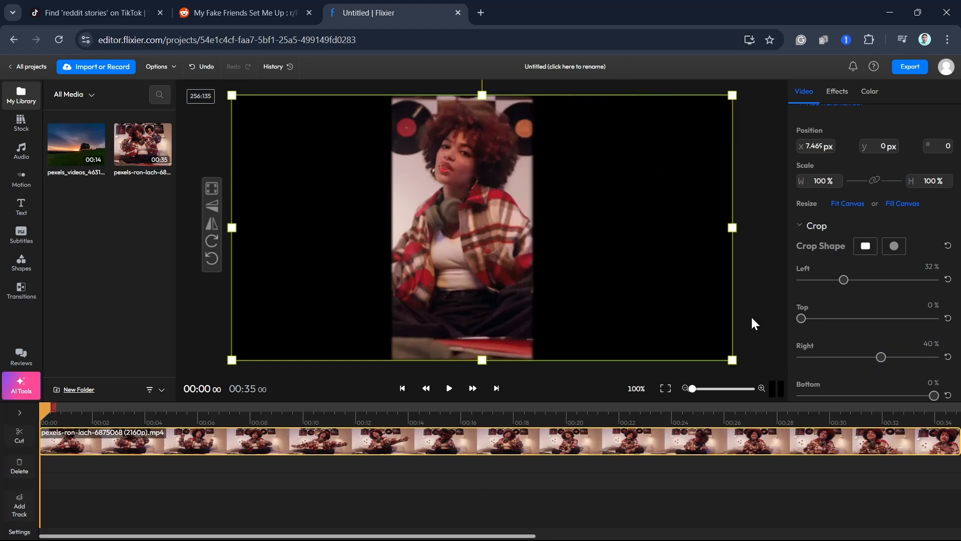
mouse_move(503, 255)
left_mouse_down()
mouse_move(519, 256)
mouse_move(501, 250)
left_mouse_up()
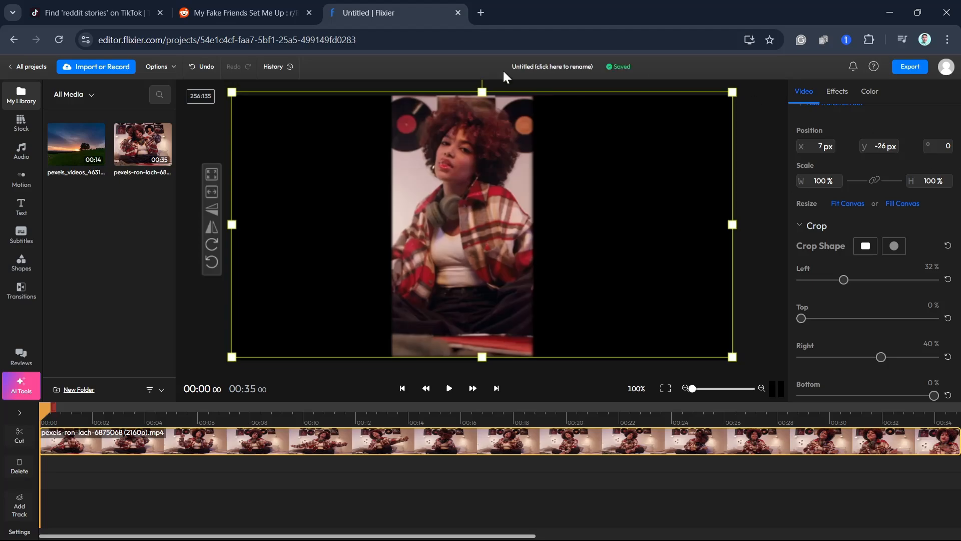
left_click(547, 81)
- Set the project's aspect ratio to 9:16 and reposition the clip to about x -1369, y -120 px so it fills the frame
left_click(205, 96)
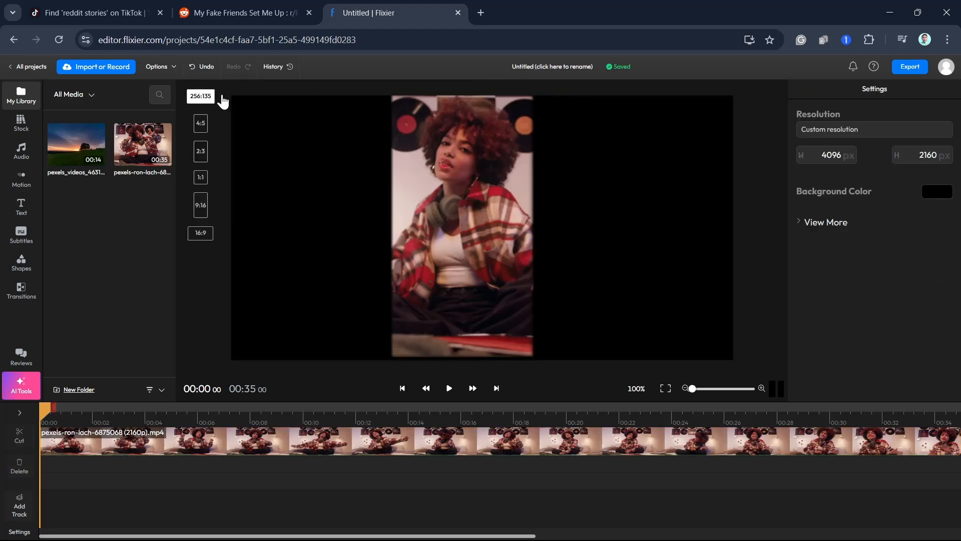
left_click(200, 206)
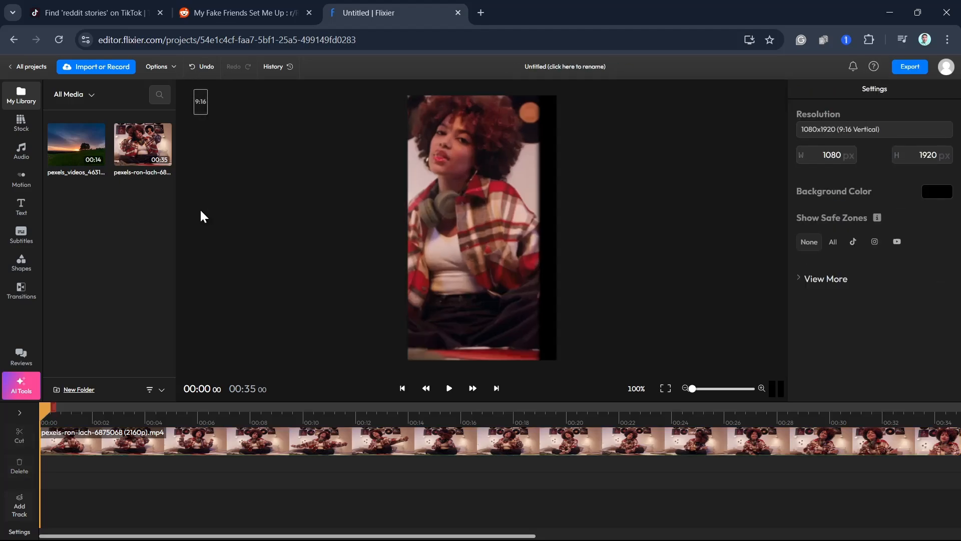
left_click(494, 247)
left_click_drag(494, 246, 512, 248)
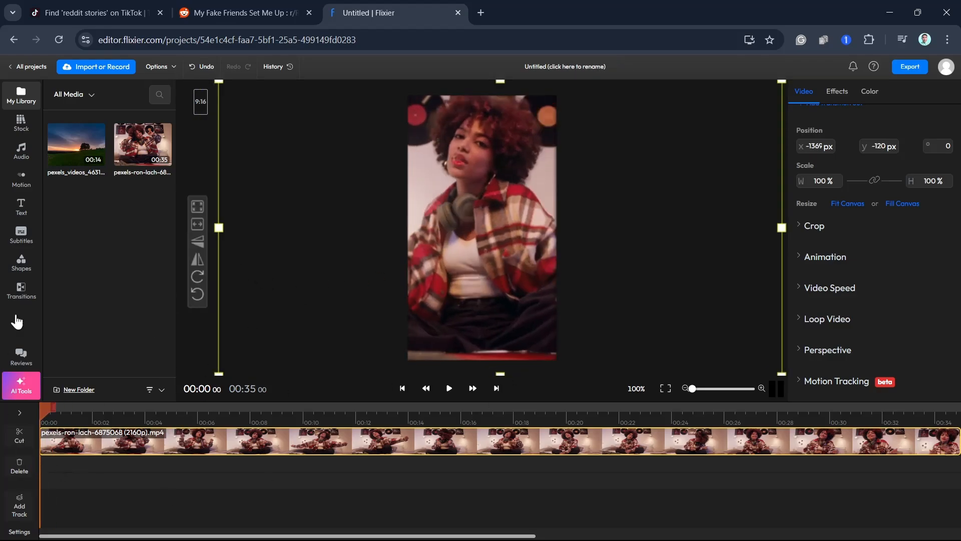
- Import Screenshot 2024-08-18 202204.png from the Pictures Screenshots folder and place it over the middle of the background clip
left_click(74, 64)
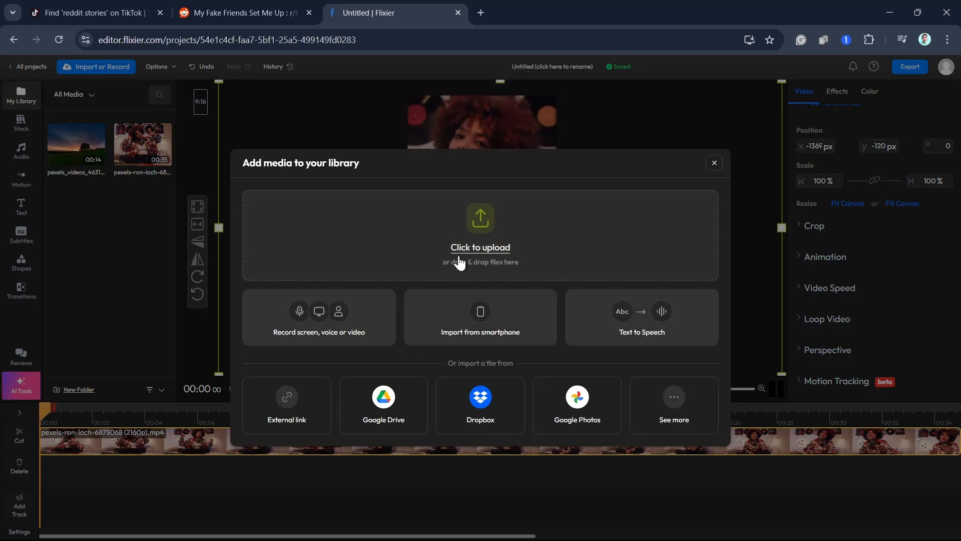
left_click(461, 250)
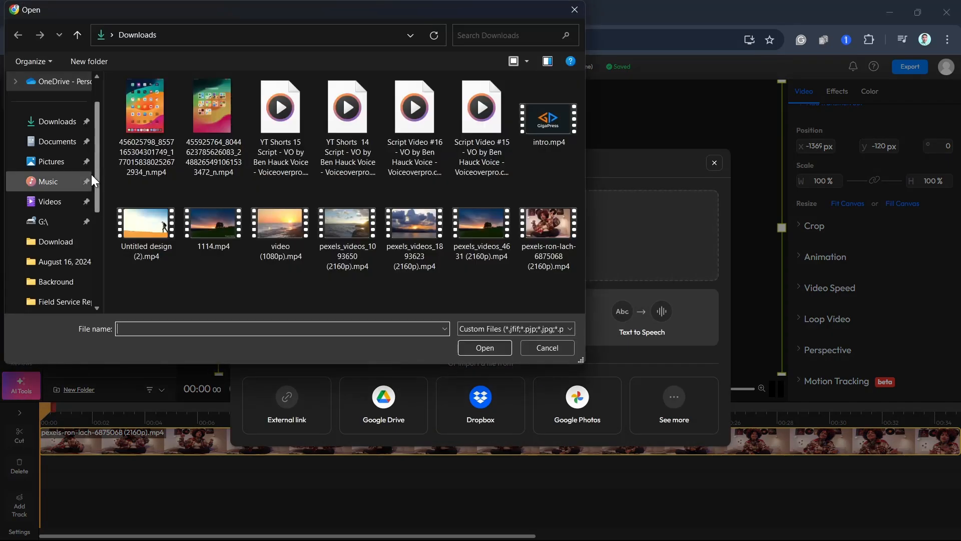
left_click(71, 164)
double_click(467, 143)
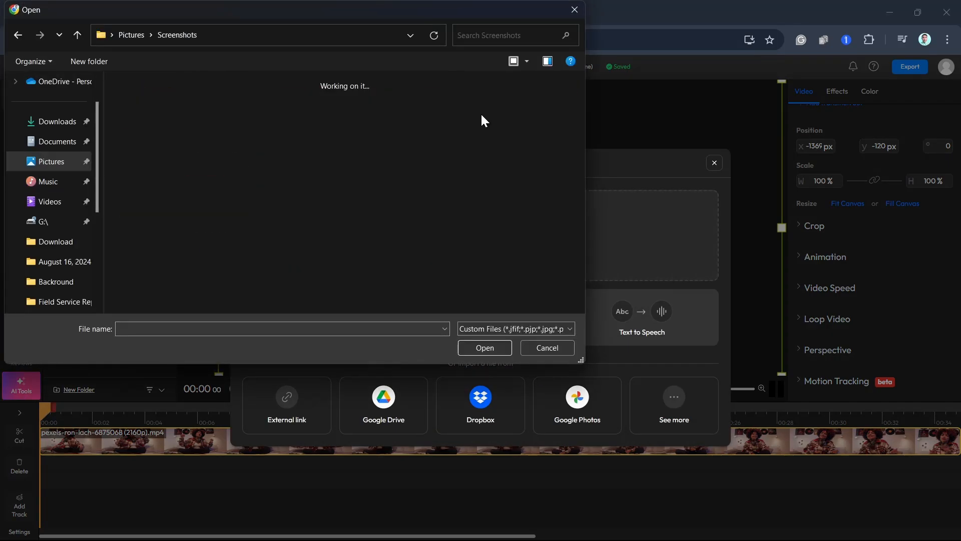
left_click(146, 150)
double_click(146, 150)
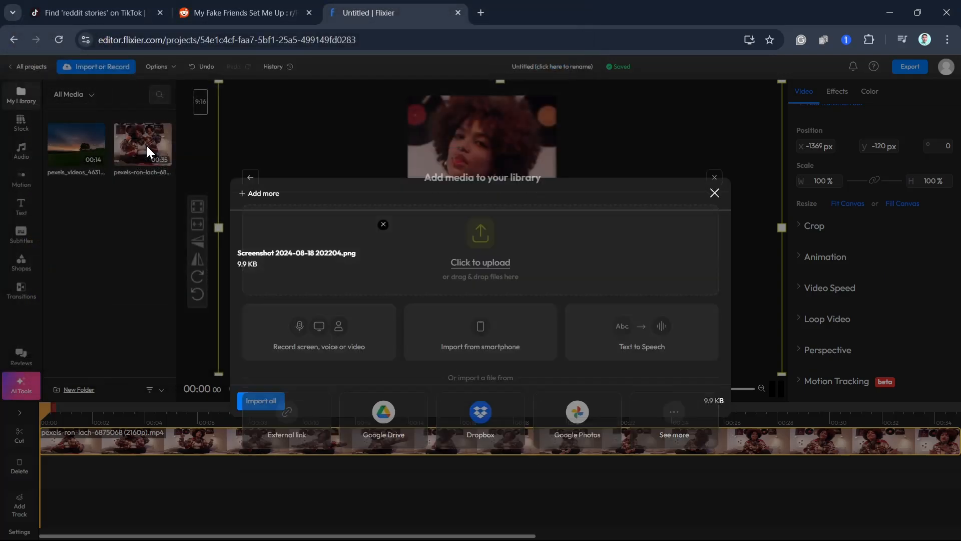
left_click(262, 400)
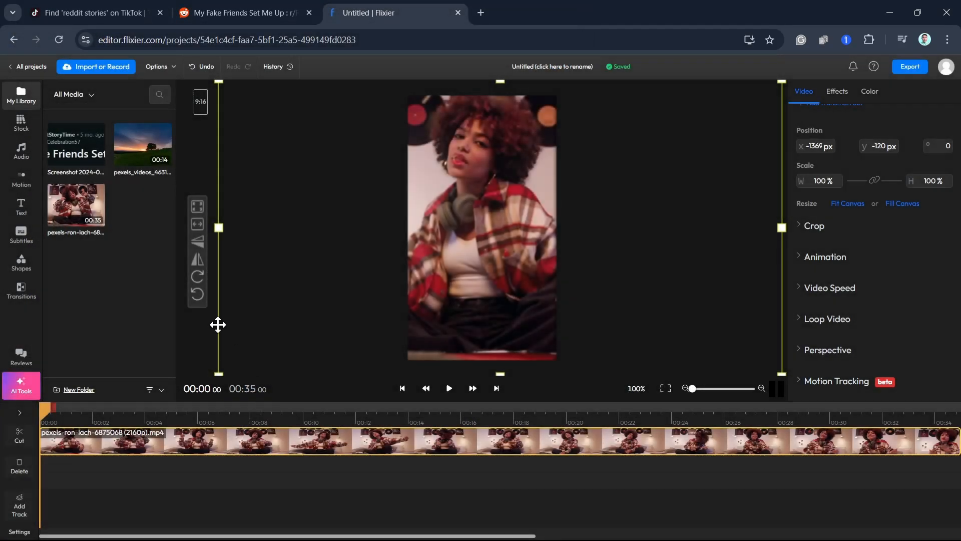
left_click_drag(84, 146, 513, 229)
left_click(324, 251)
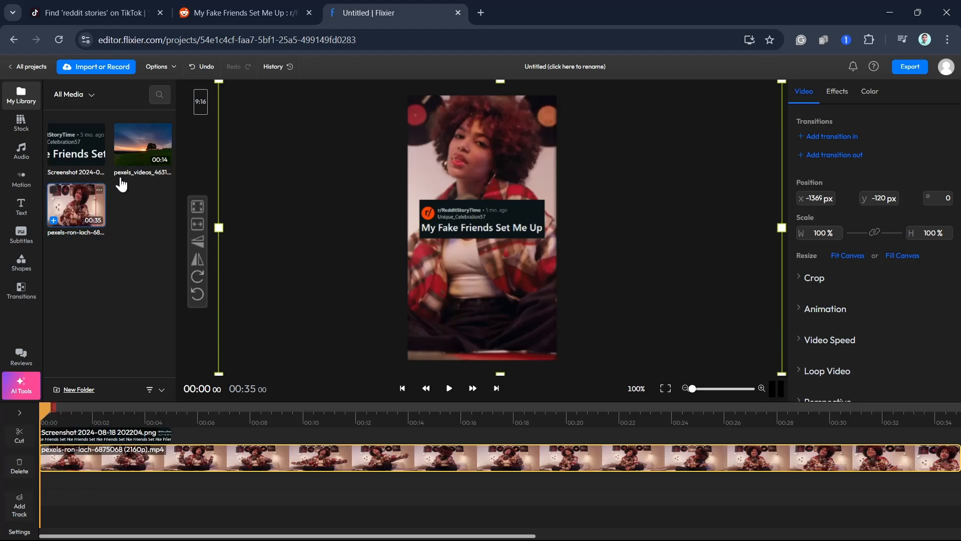
- Open AI Text to Speech for a new library item, and copy the first two sentences of the story from the Reddit post
left_click(100, 66)
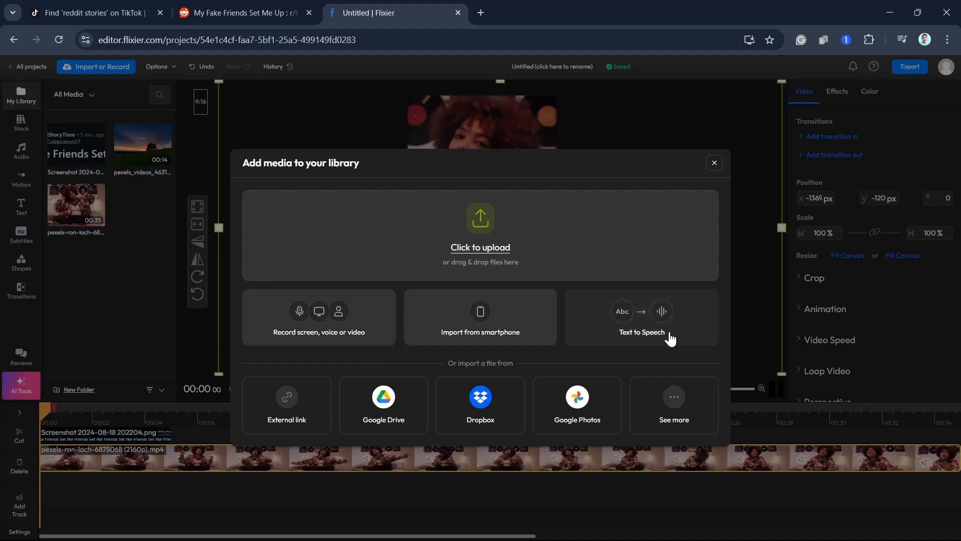
left_click(646, 332)
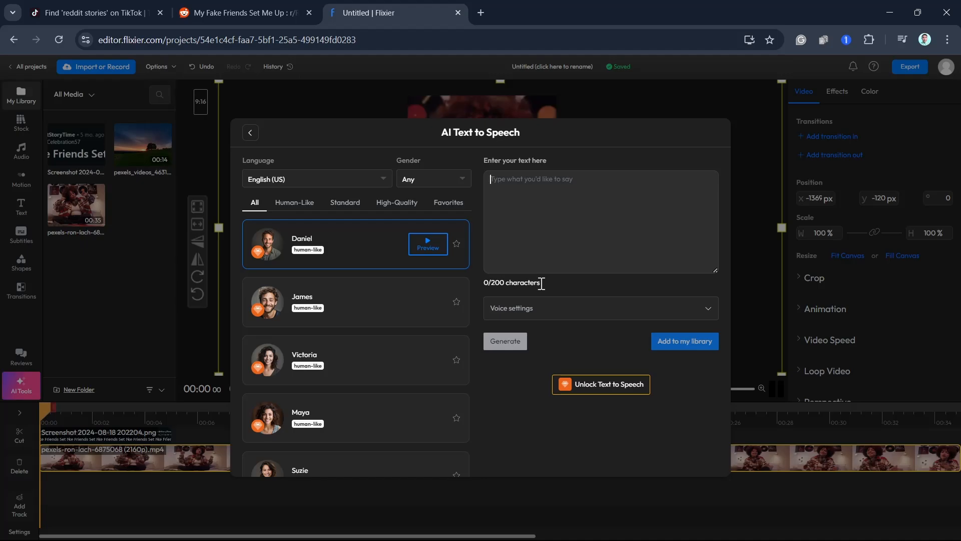
left_click(248, 6)
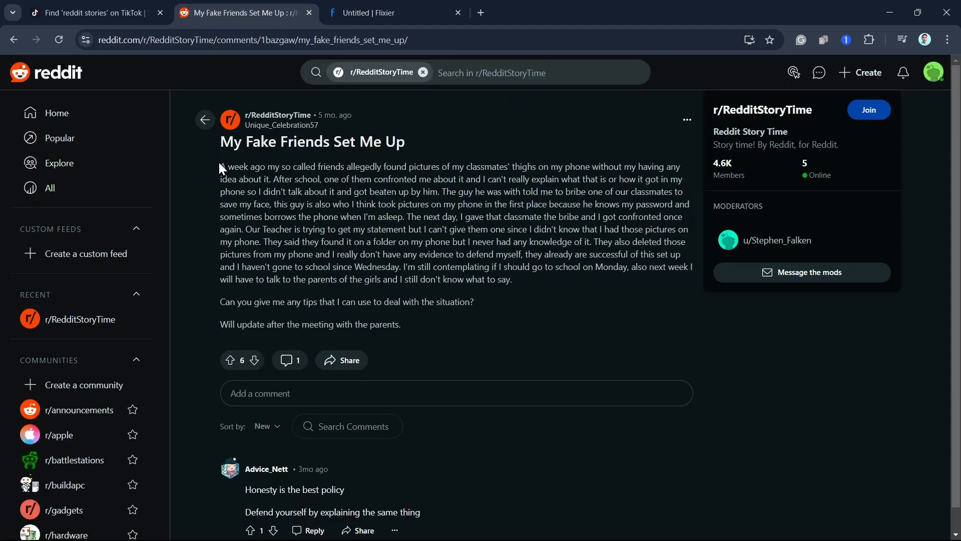
left_click_drag(220, 164, 443, 191)
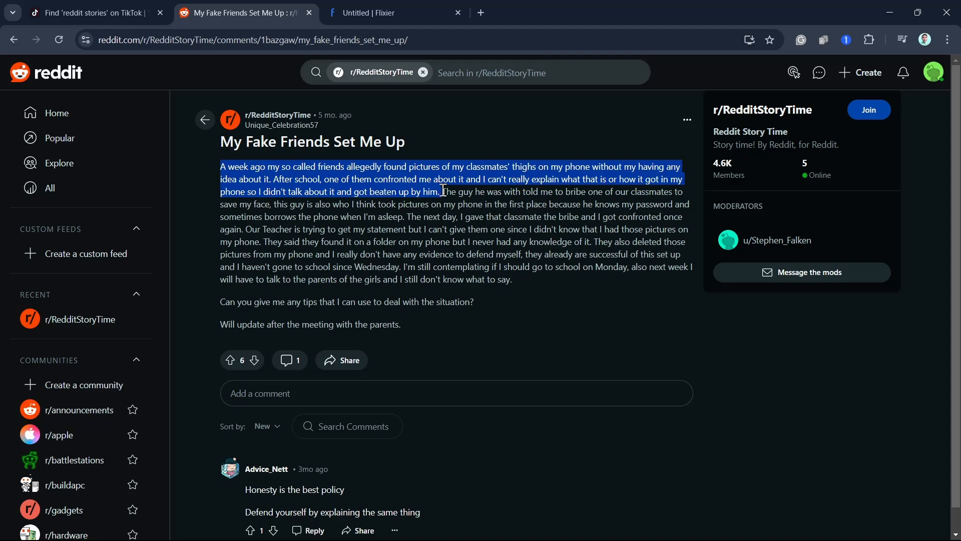
right_click(386, 171)
left_click(403, 181)
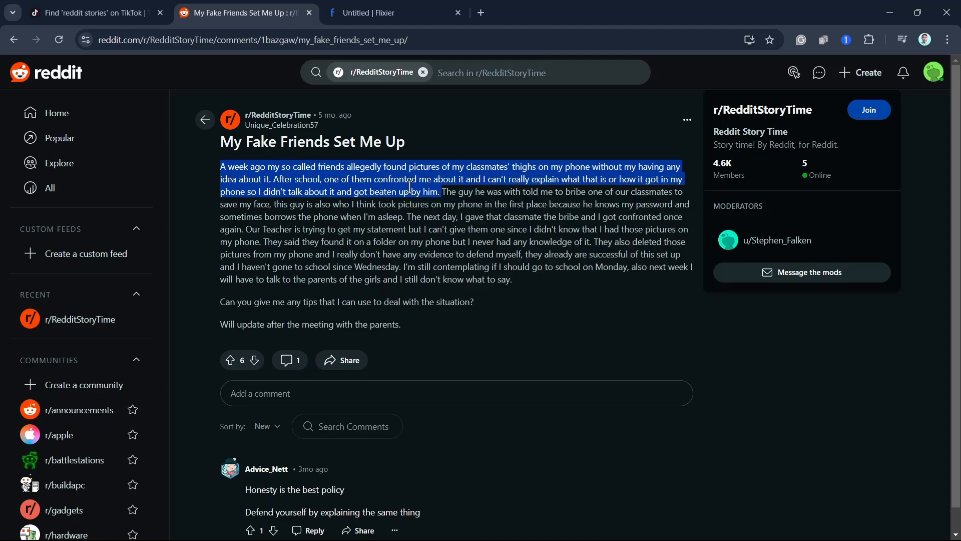
- Switch back to Flixier, paste the copied story into the text-to-speech text, and delete everything after the first sentence
left_click(387, 13)
right_click(526, 185)
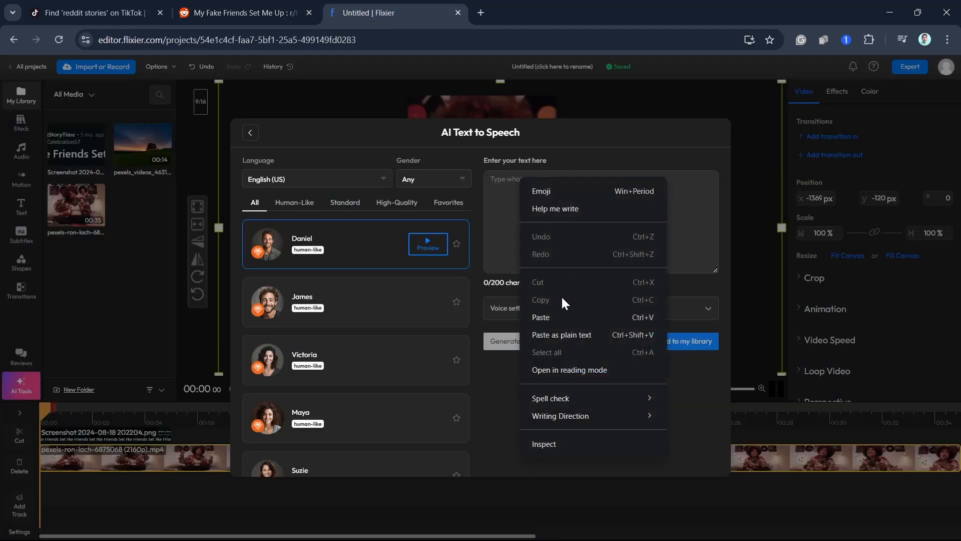
left_click(548, 333)
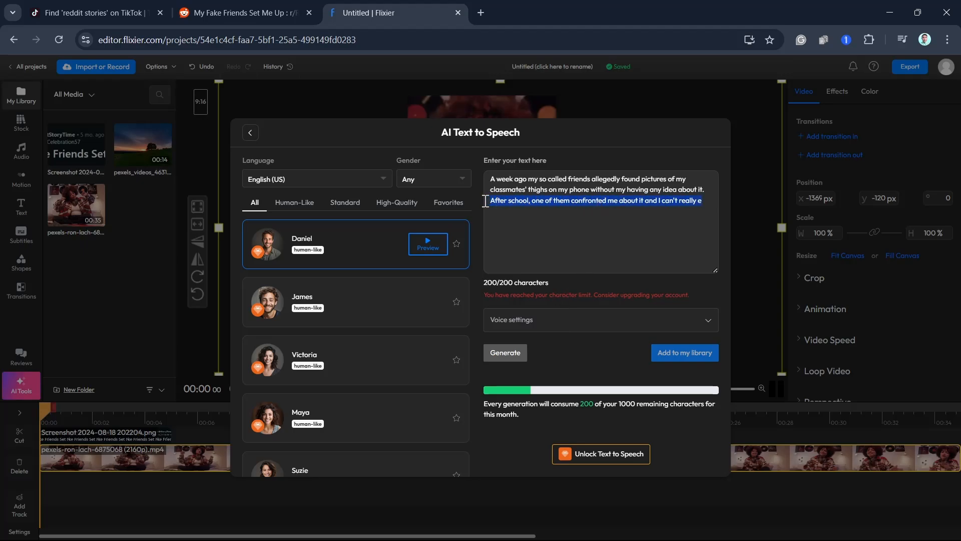
key("BackSpace")
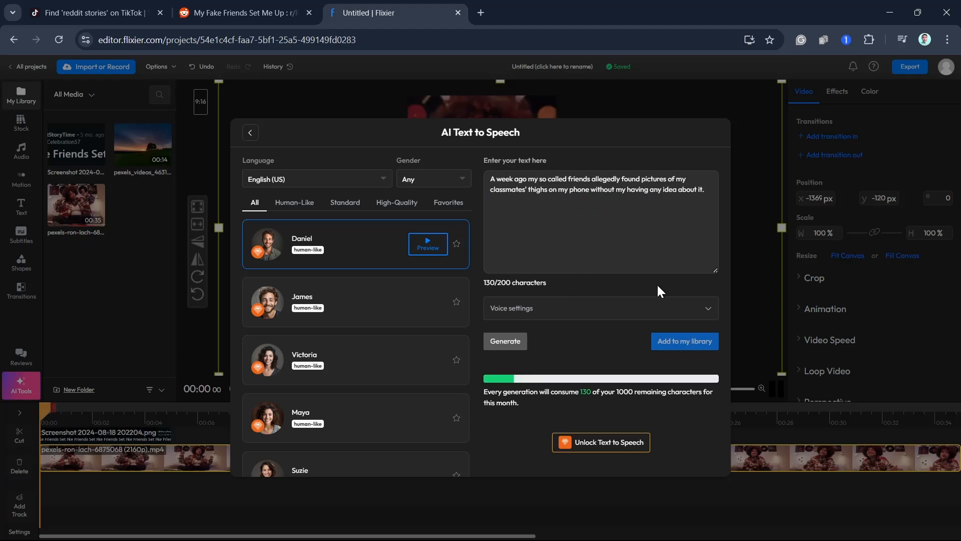
- Expand the voice settings, preview the James, Victoria and Gabriella voices, and generate the speech with Gabriella
left_click(586, 310)
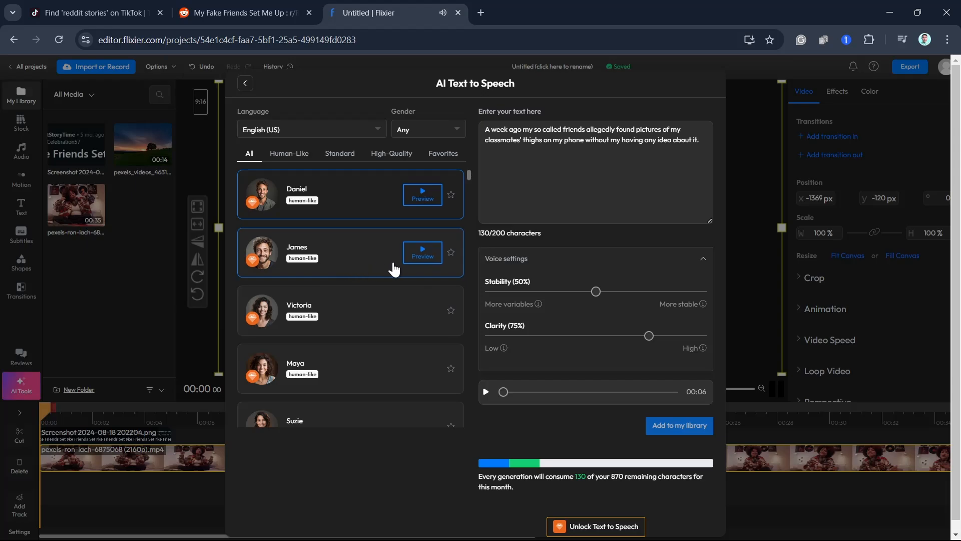
left_click(421, 253)
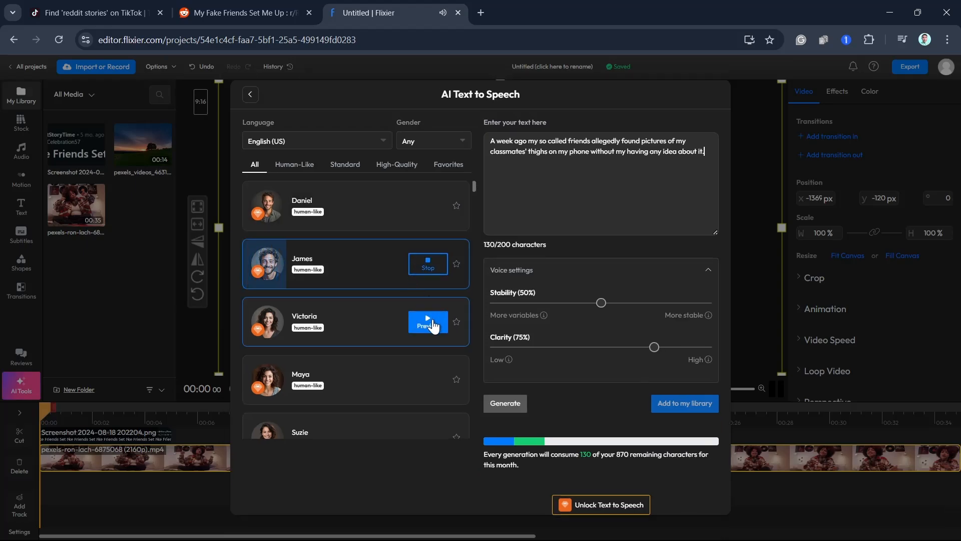
left_click(431, 326)
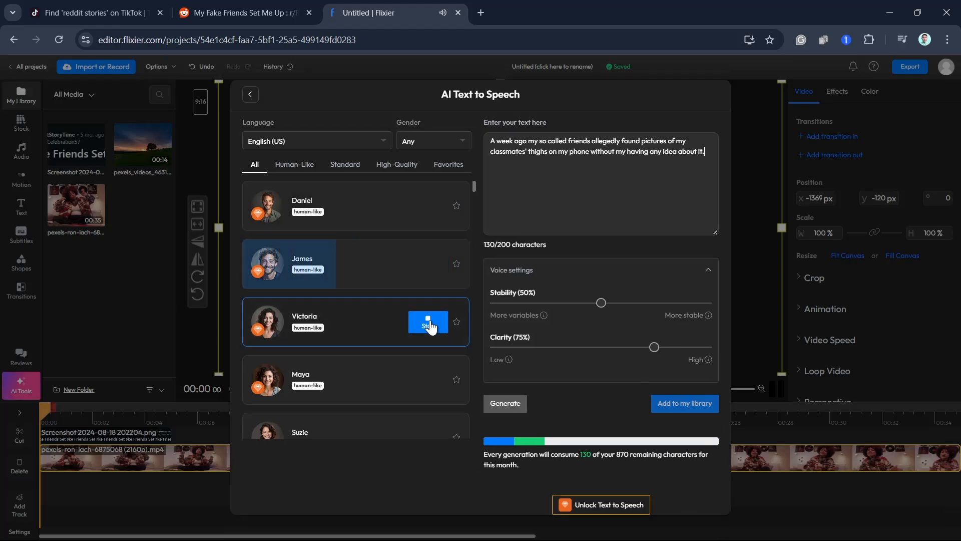
scroll(426, 383, "down", 5)
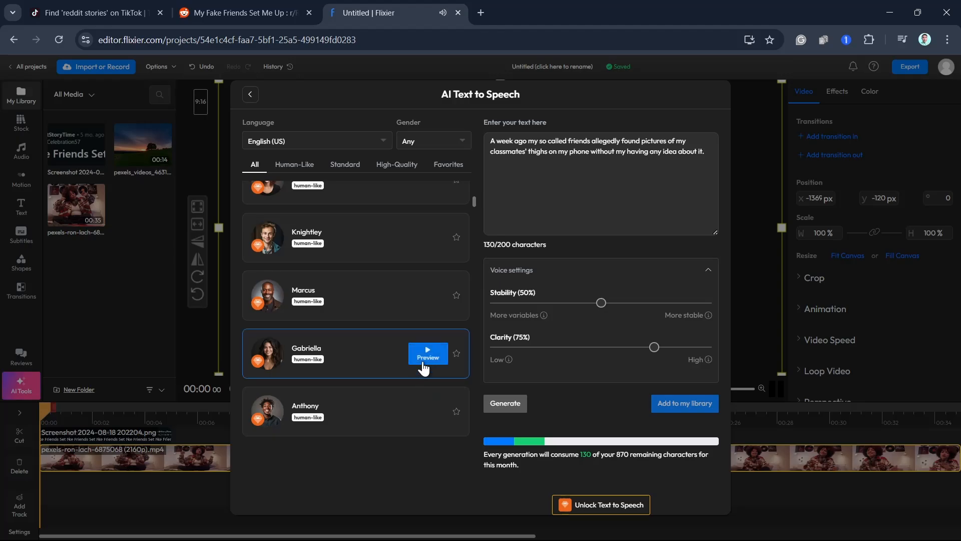
left_click(423, 367)
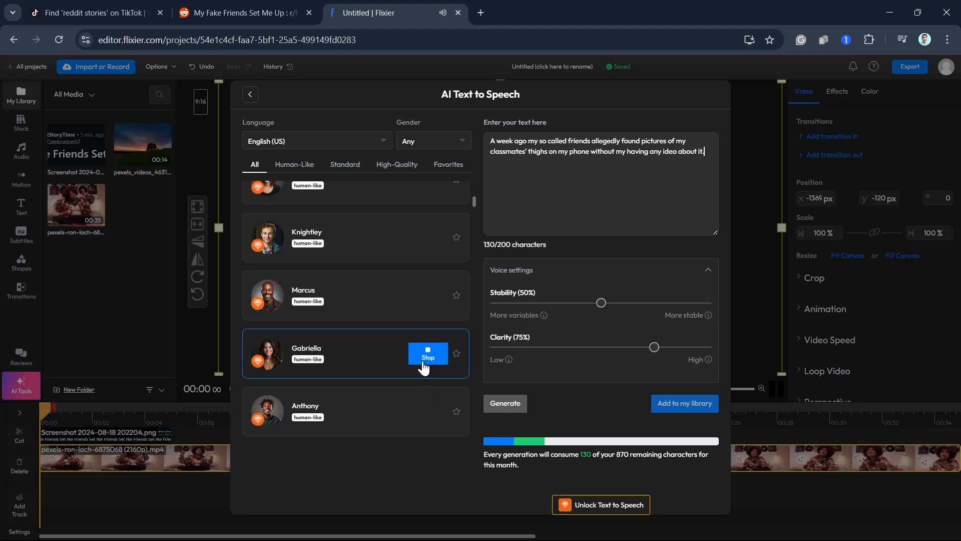
left_click(507, 405)
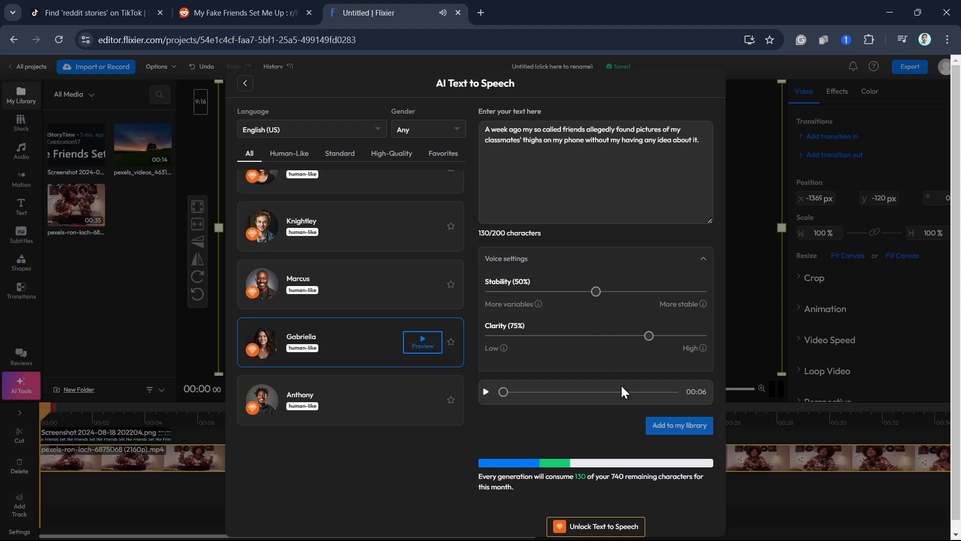
- Request to unlock Text to Speech and sign in to Flixier with an existing Google account
scroll(596, 375, "down", 1)
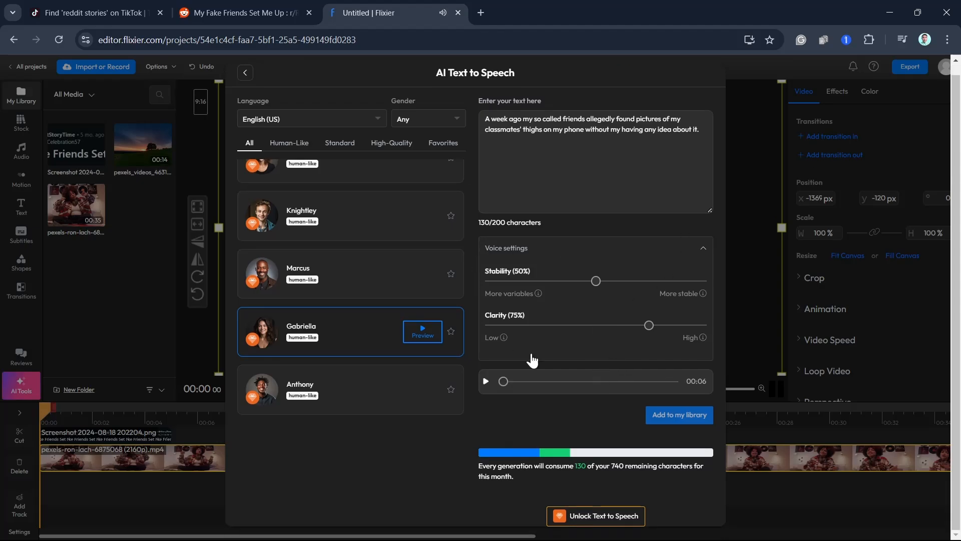
left_click(612, 519)
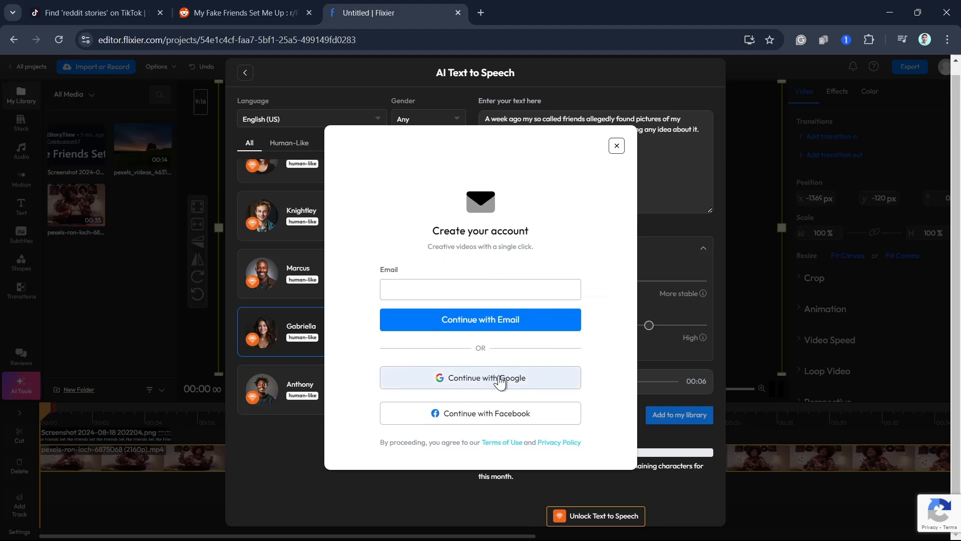
left_click(501, 382)
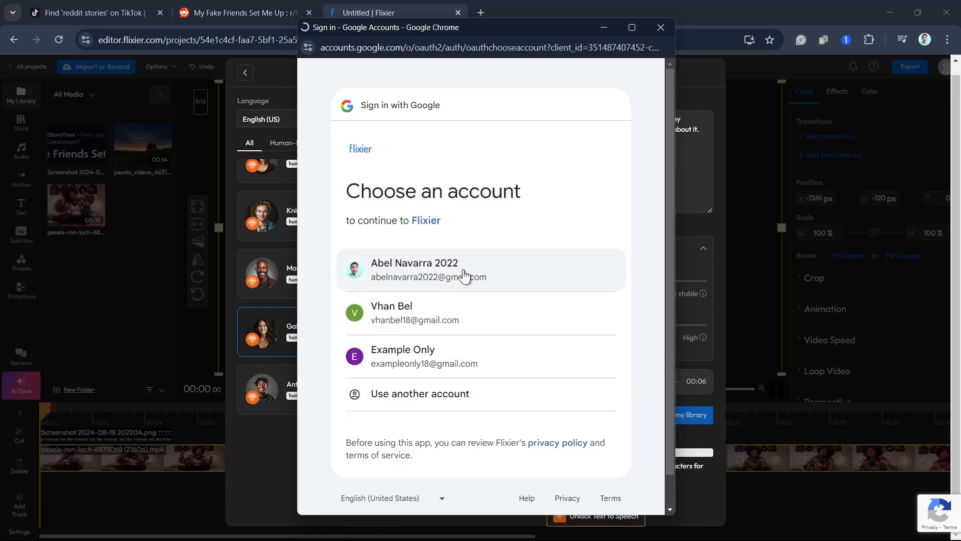
left_click(421, 328)
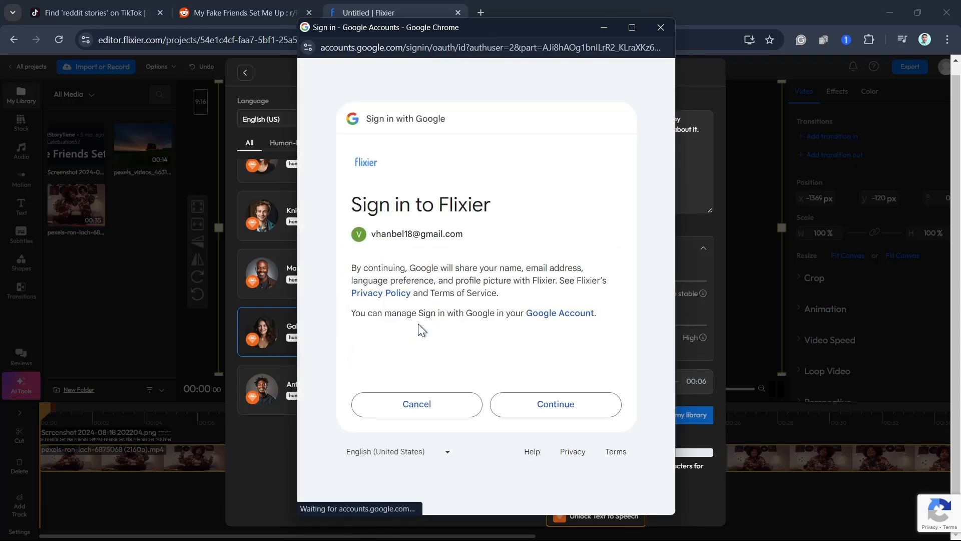
left_click(515, 400)
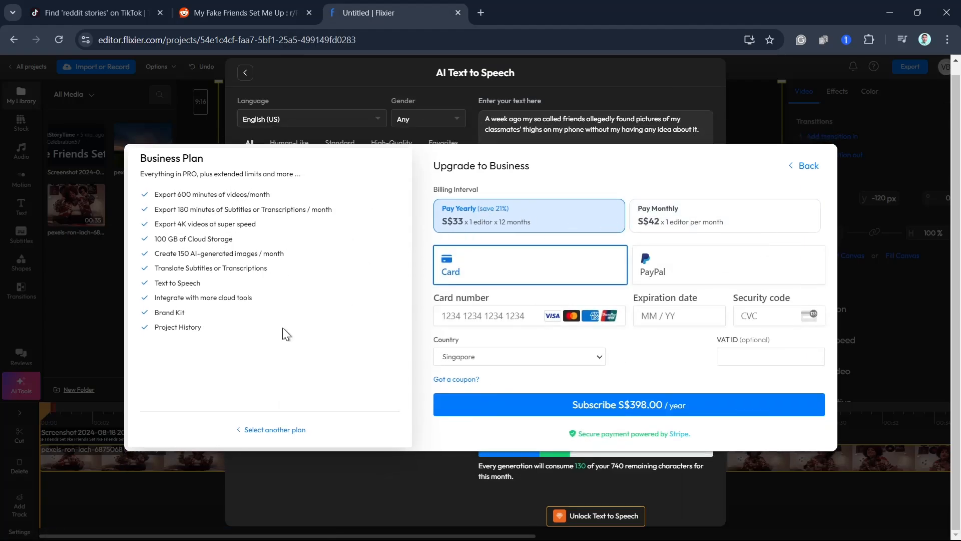
- Open the details of all plans and answer the onboarding questions with Personal, Youtube and content sharing on Youtube
left_click(797, 166)
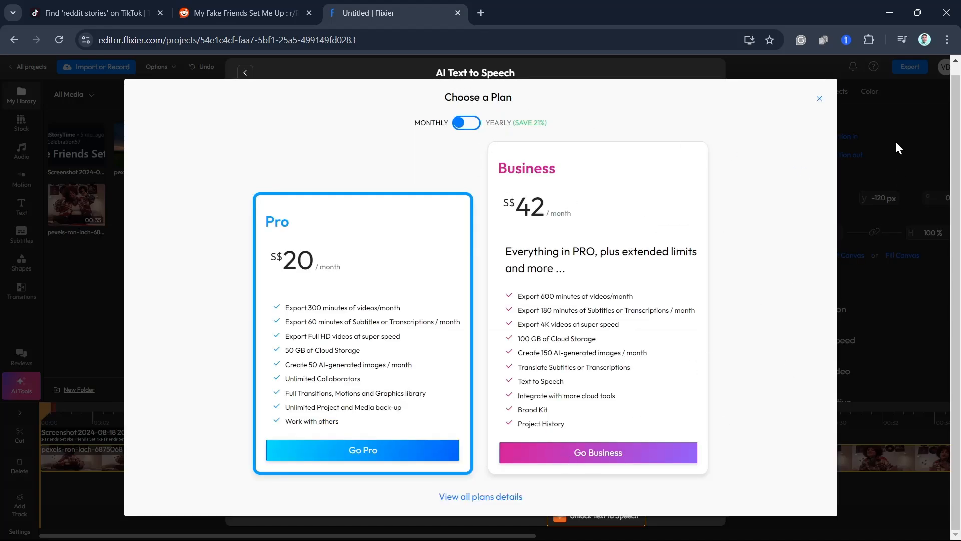
left_click(483, 498)
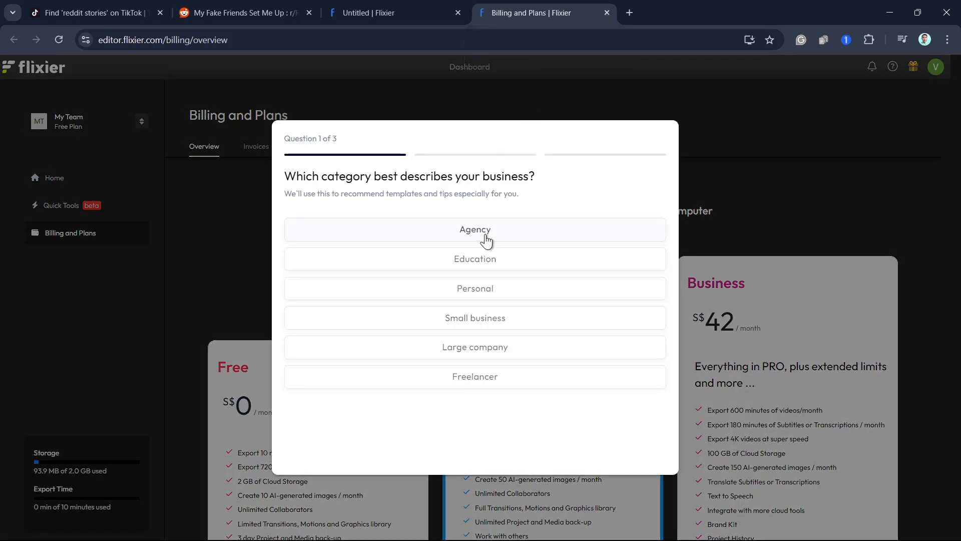
left_click(483, 290)
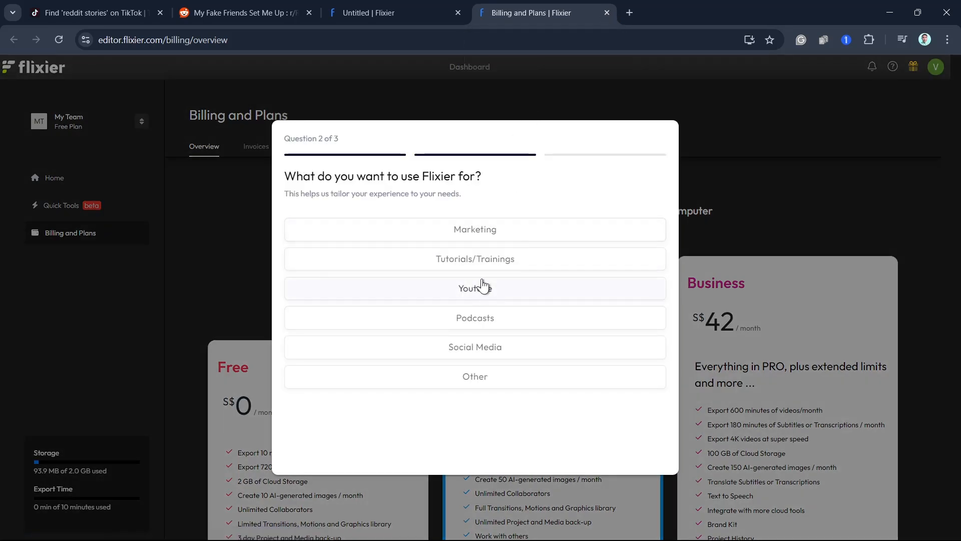
left_click(493, 286)
left_click(508, 469)
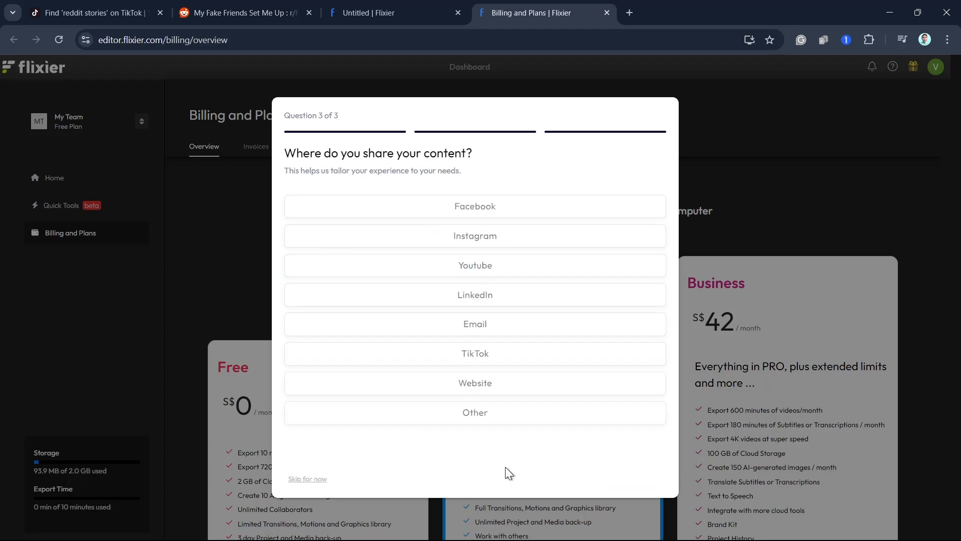
left_click(486, 268)
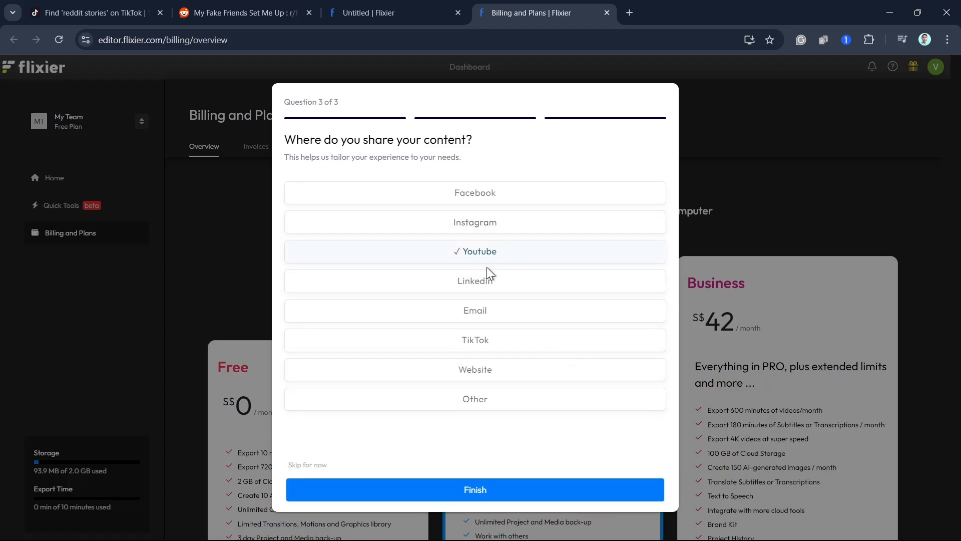
left_click(470, 493)
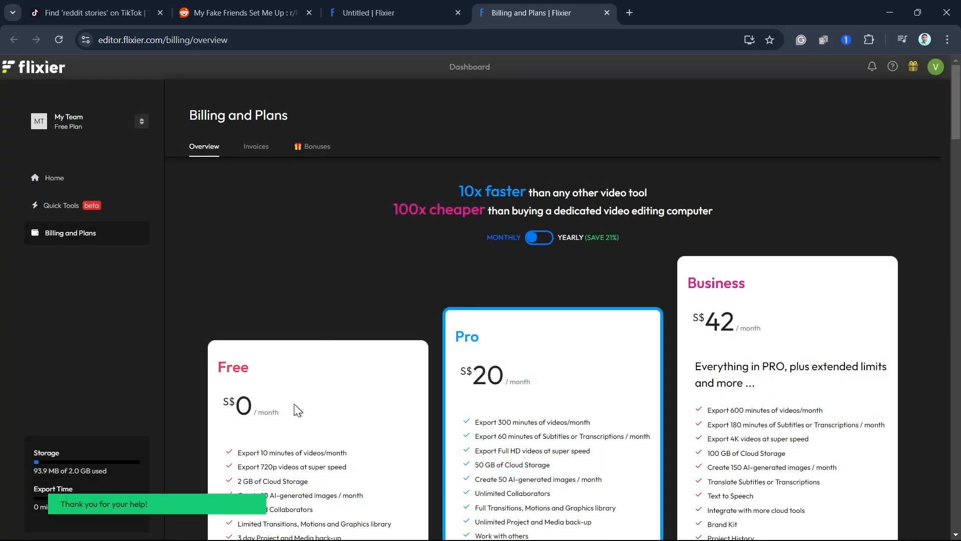
- Compare the Free, Pro, Business and Enterprise plans, return to the video project and dismiss the plan chooser
scroll(292, 332, "down", 4)
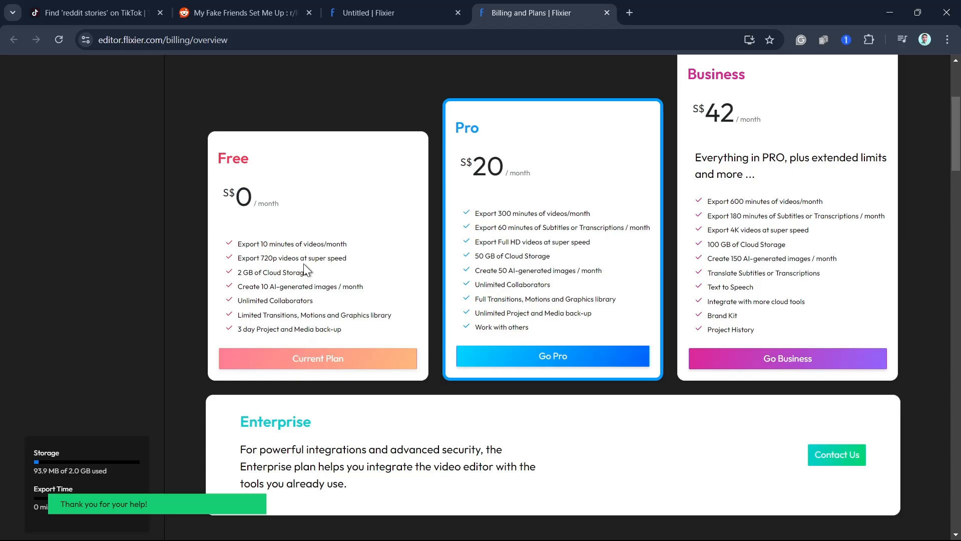
scroll(336, 337, "down", 10)
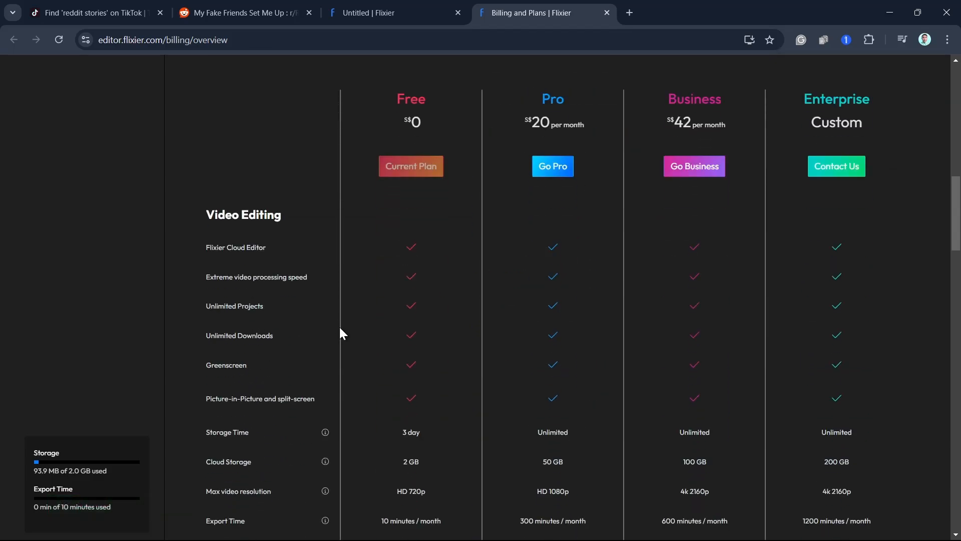
scroll(339, 325, "up", 15)
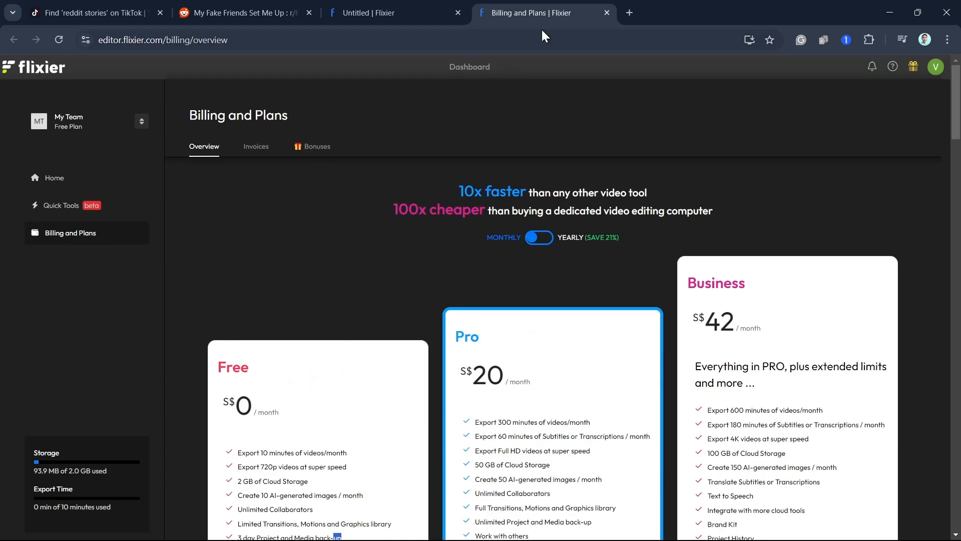
left_click(405, 11)
left_click(817, 97)
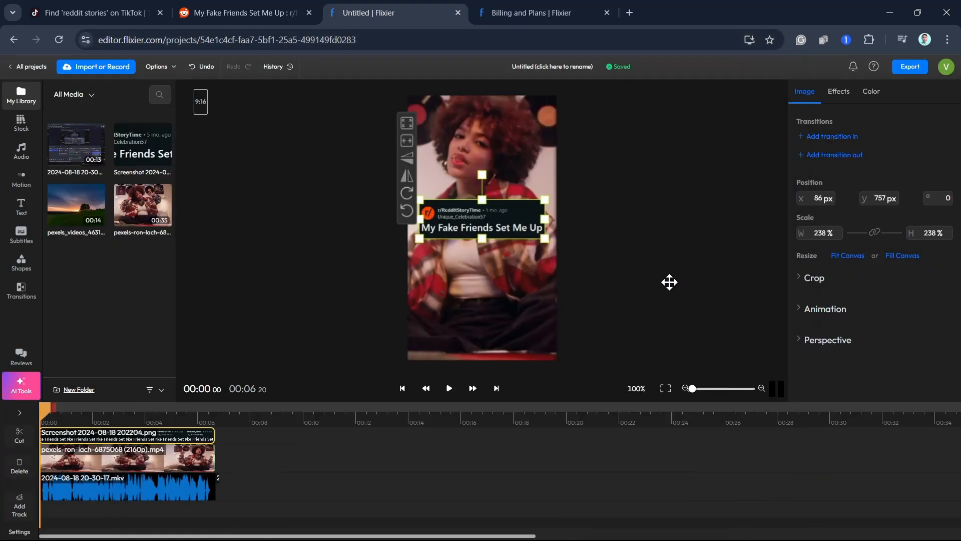
left_click(347, 258)
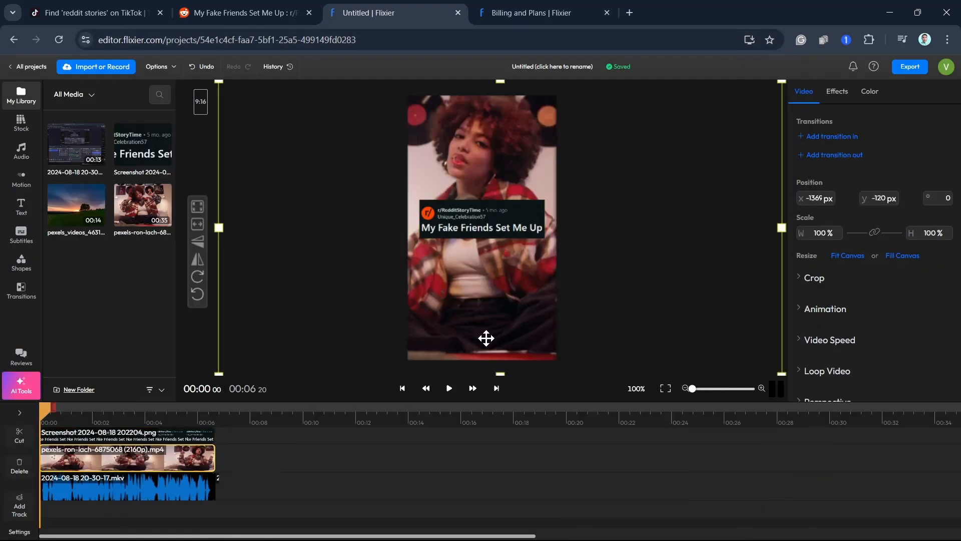
left_click(75, 487)
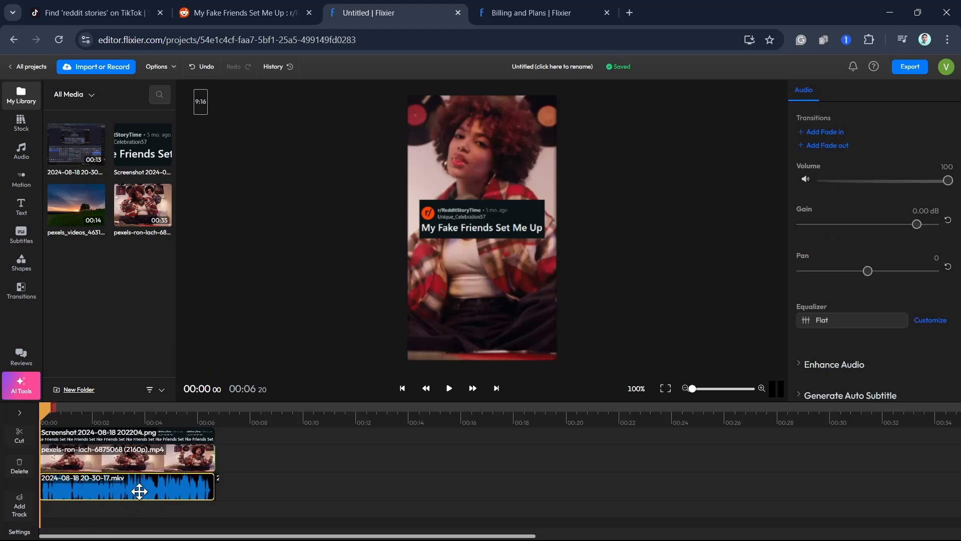
left_click(21, 239)
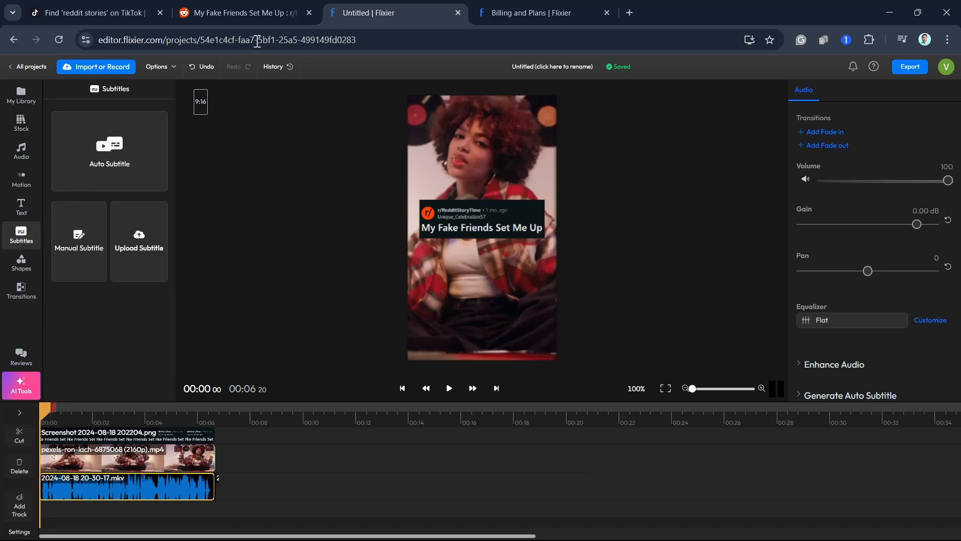
- Switch to the TikTok results for reddit stories and examine how the captions look in the example videos
left_click(256, 15)
left_click(106, 8)
scroll(561, 346, "down", 2)
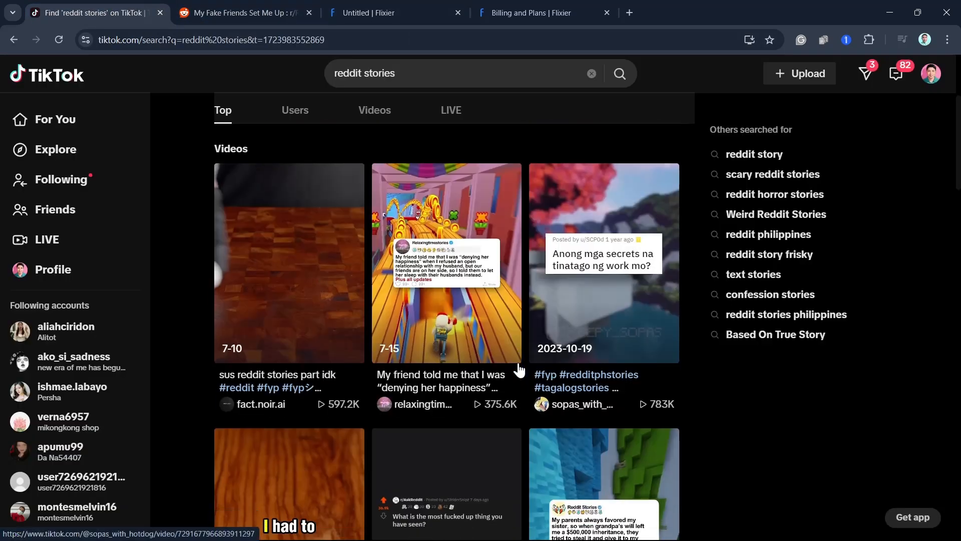
scroll(298, 443, "down", 2)
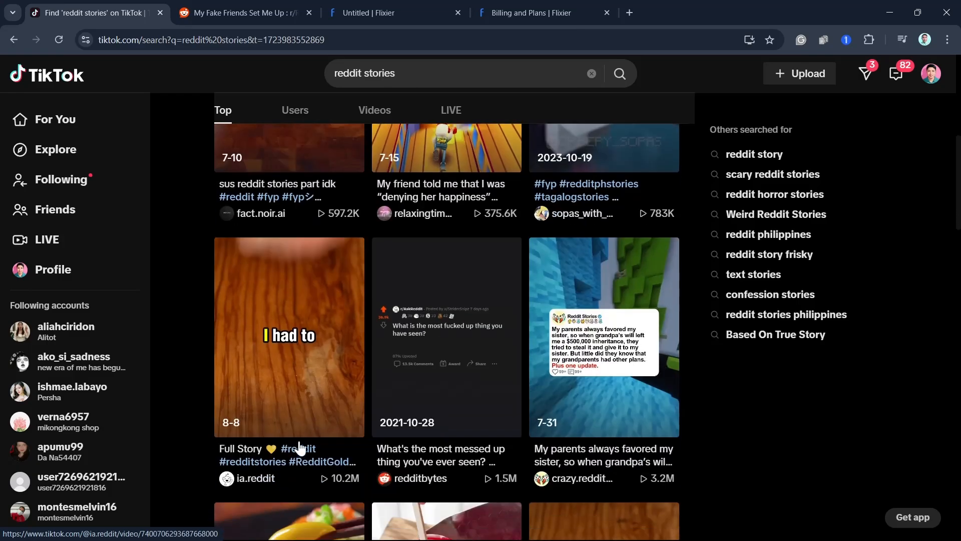
scroll(303, 378, "up", 8)
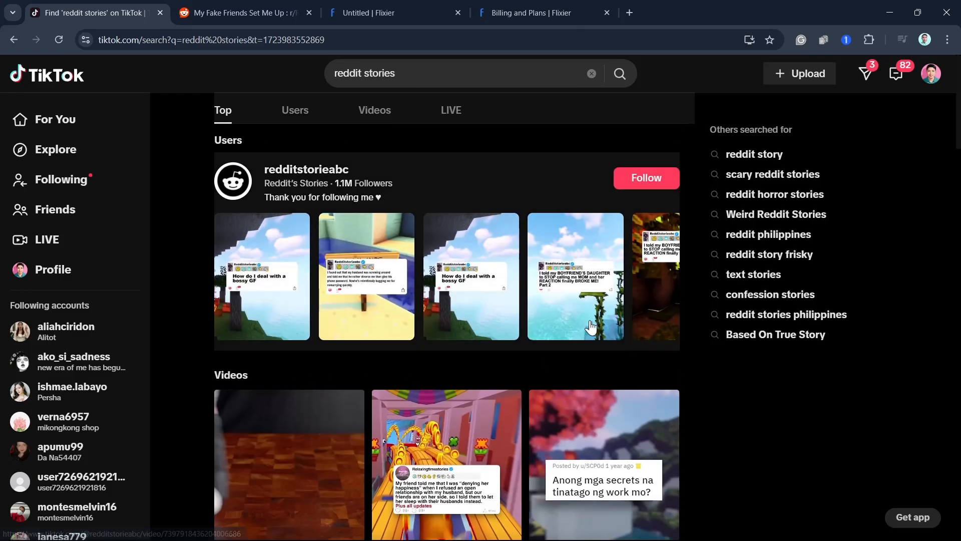
scroll(515, 397, "down", 15)
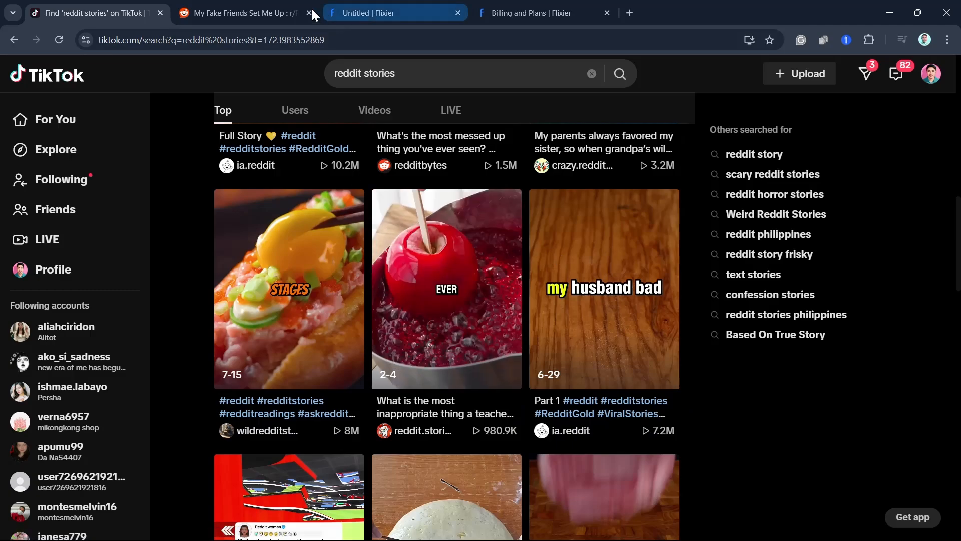
left_click(251, 13)
left_click(548, 3)
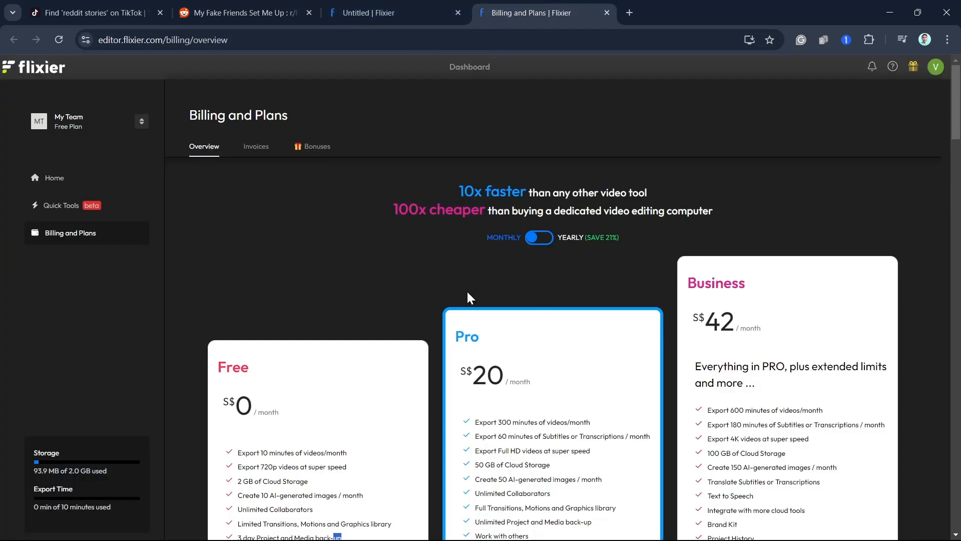
- Return to the Flixier project, play the video from start to end and open the export options
left_click(405, 10)
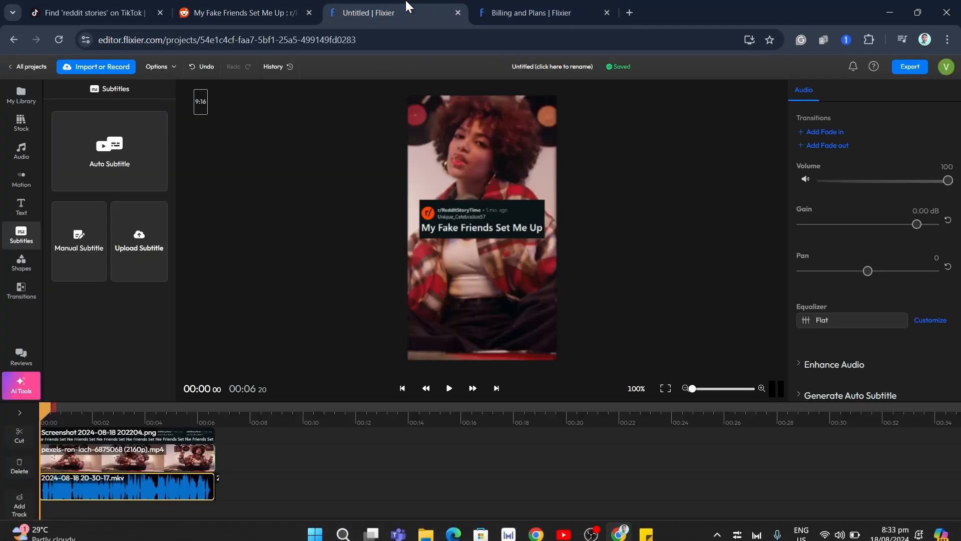
left_click(450, 393)
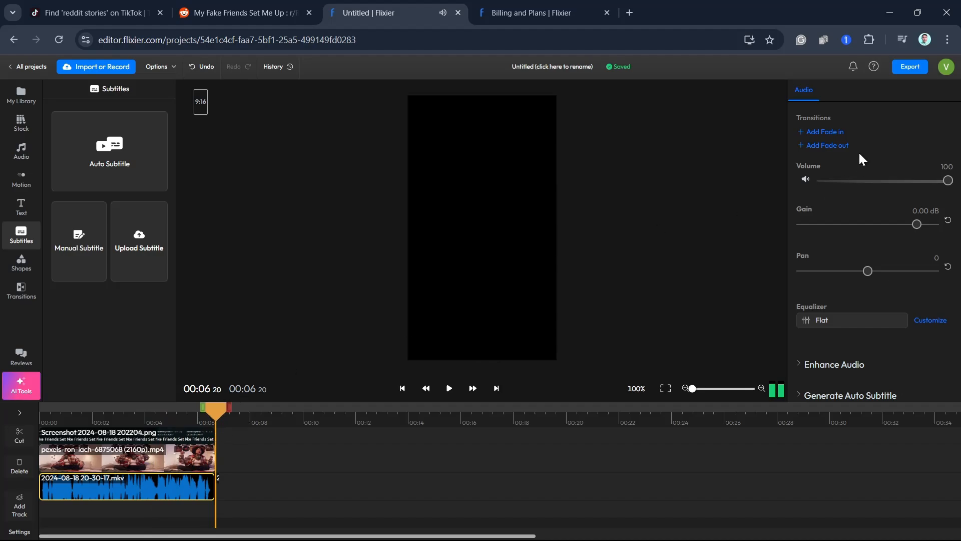
left_click(907, 68)
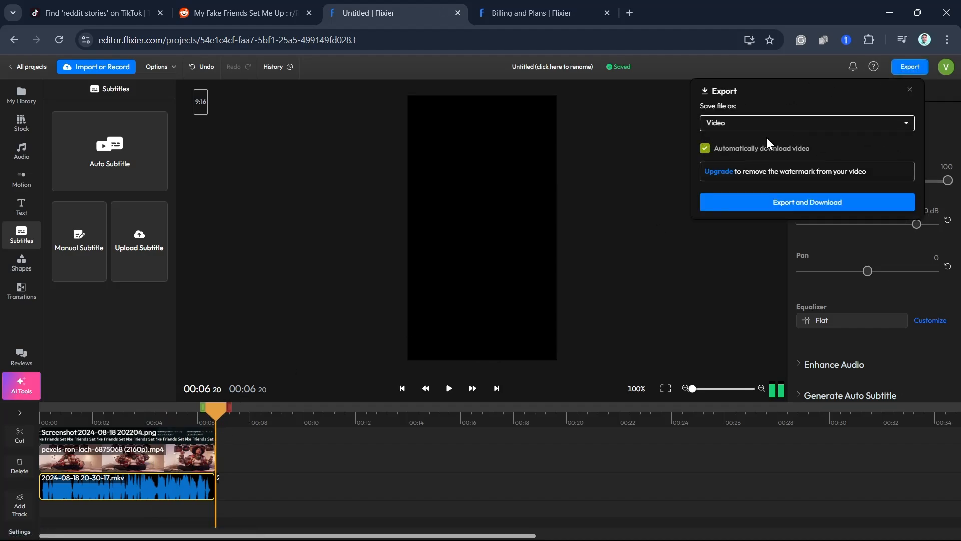
- Switch back to TikTok and open the TikTok Studio page for uploading a video
left_click(74, 20)
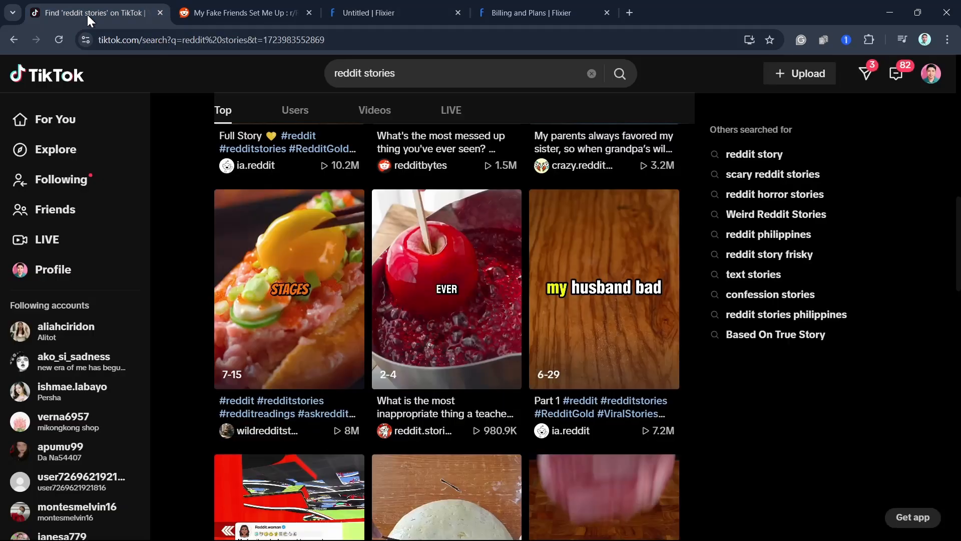
scroll(562, 317, "up", 10)
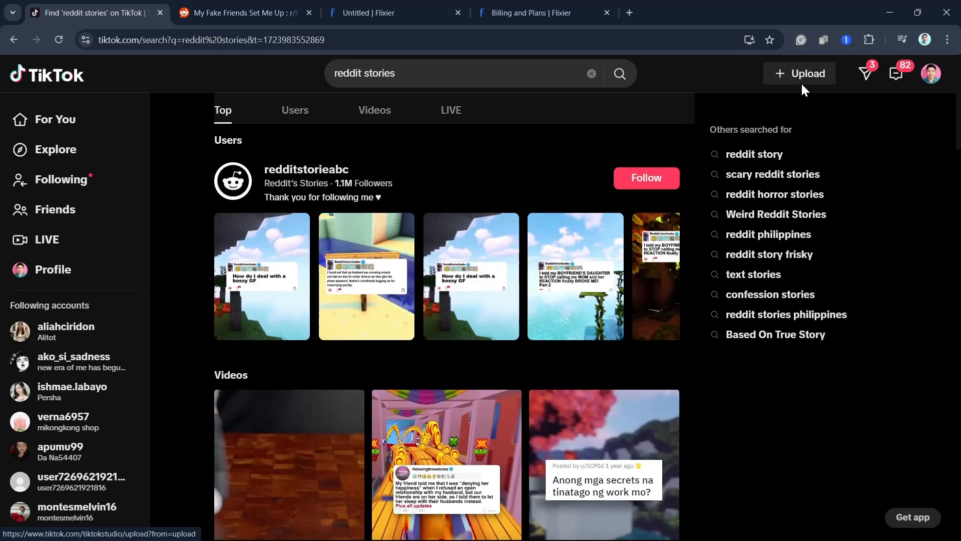
left_click(801, 82)
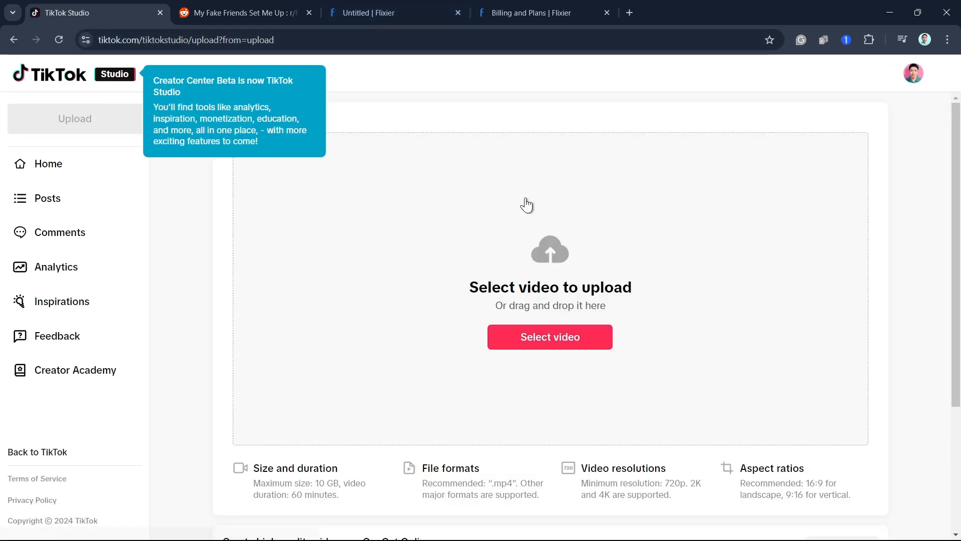
mouse_move(379, 23)
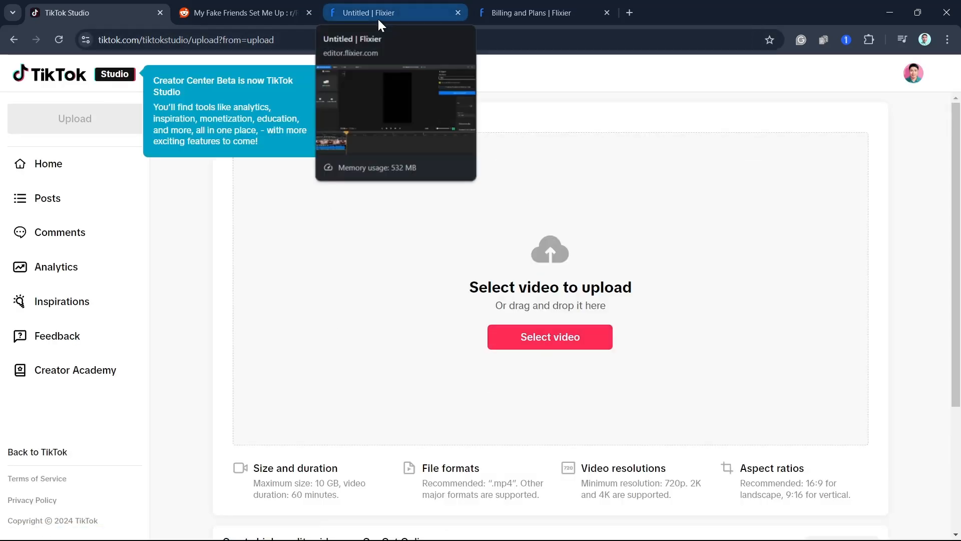